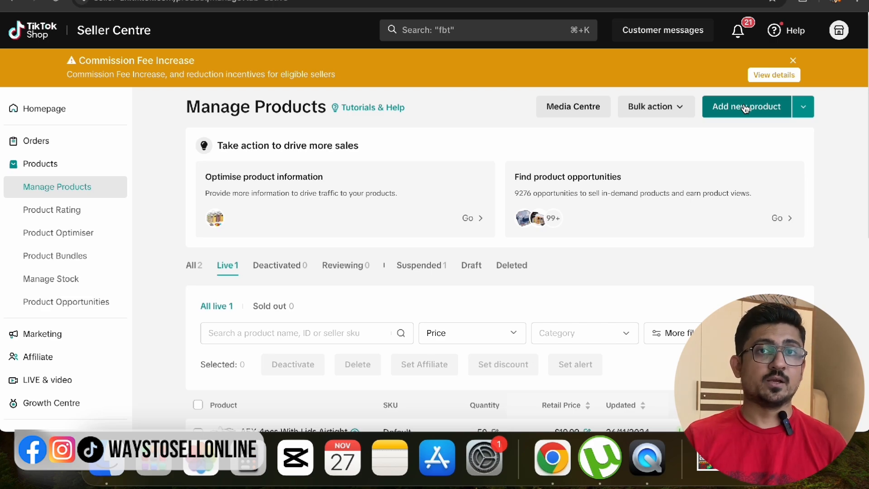
Start adding a new product and look over the listing form from the product images to the shipping section.
left_click(746, 108)
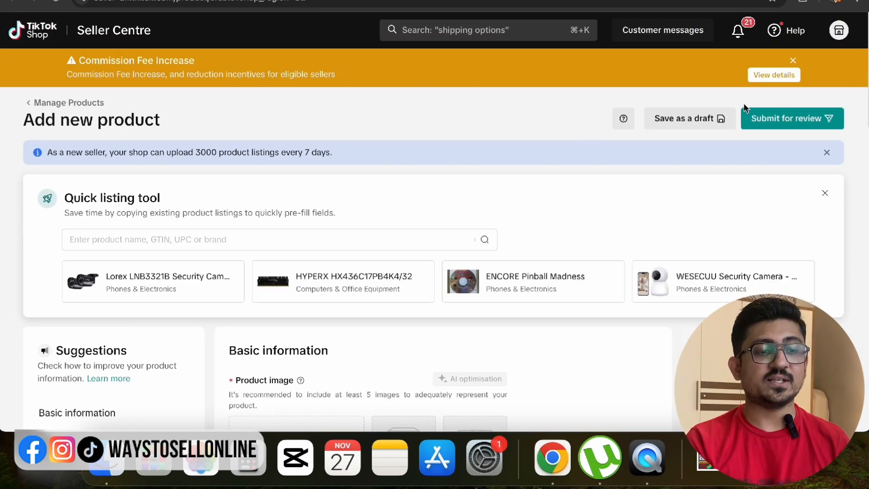
scroll(632, 176, "down", 5)
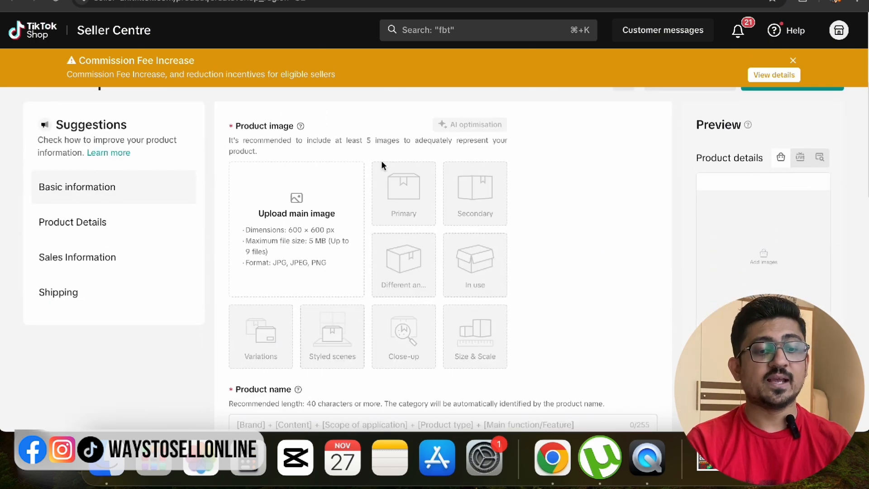
scroll(381, 164, "down", 7)
scroll(381, 164, "down", 10)
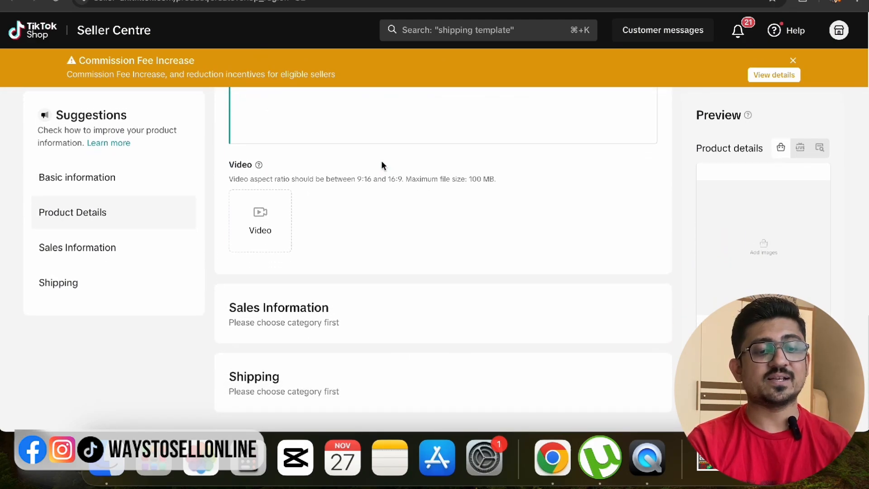
scroll(382, 165, "up", 15)
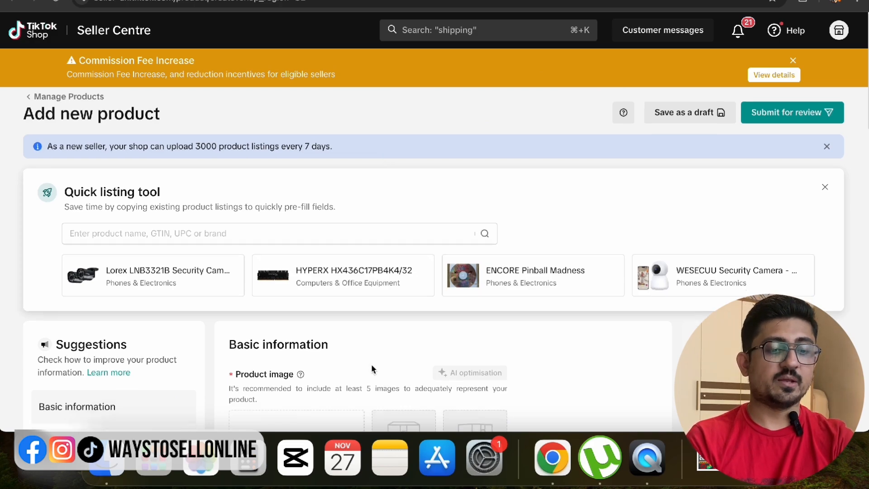
scroll(371, 364, "down", 5)
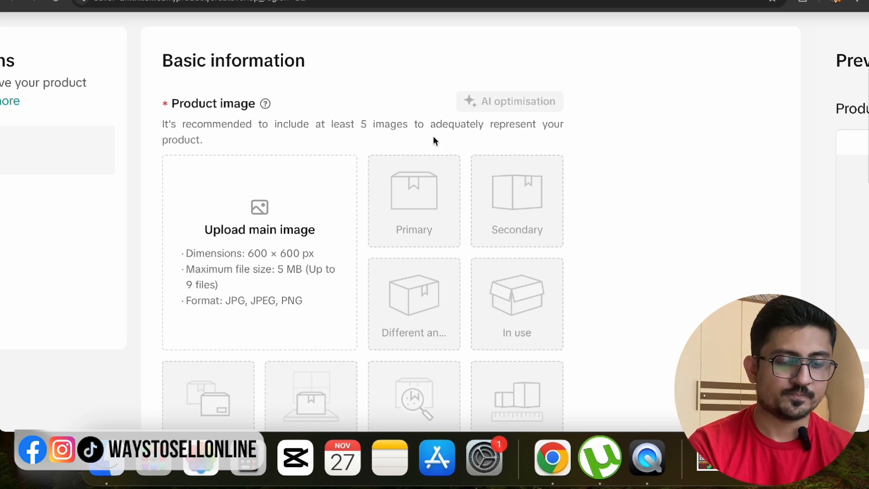
Open ChatGPT in a new tab and begin a prompt: "i am selling a hairbrush on my online tiktok shop and i have to create 5 images".
key("super+t")
type("cha")
key("Return")
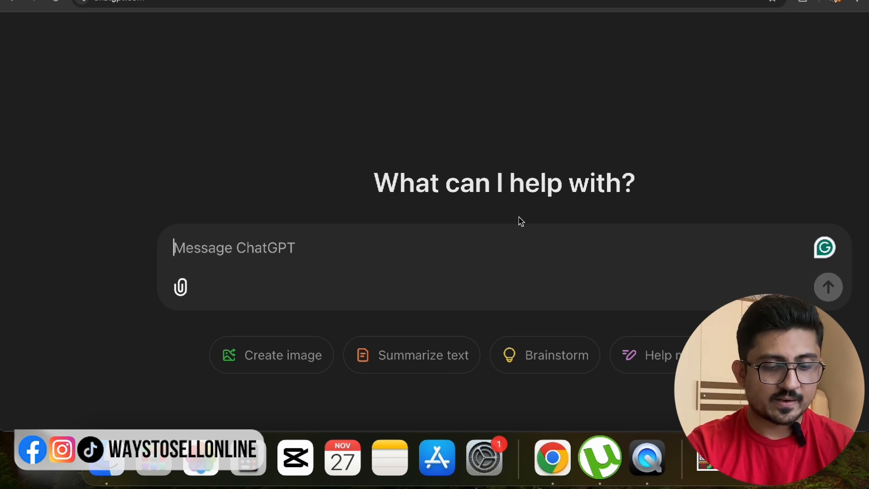
type("i am selling ")
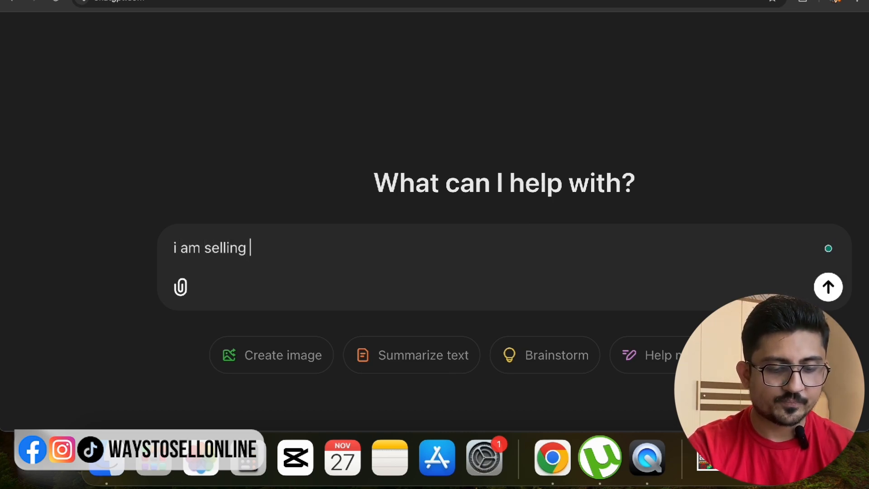
type("a hairbrush on")
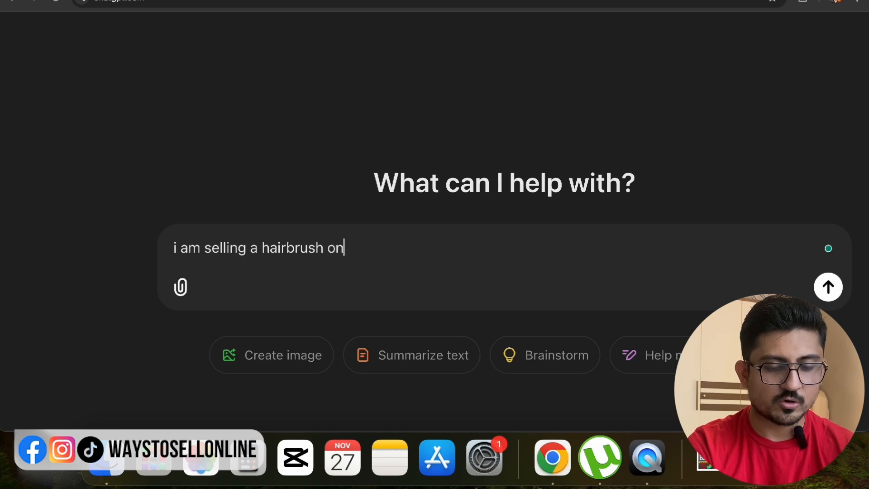
type(" my online ")
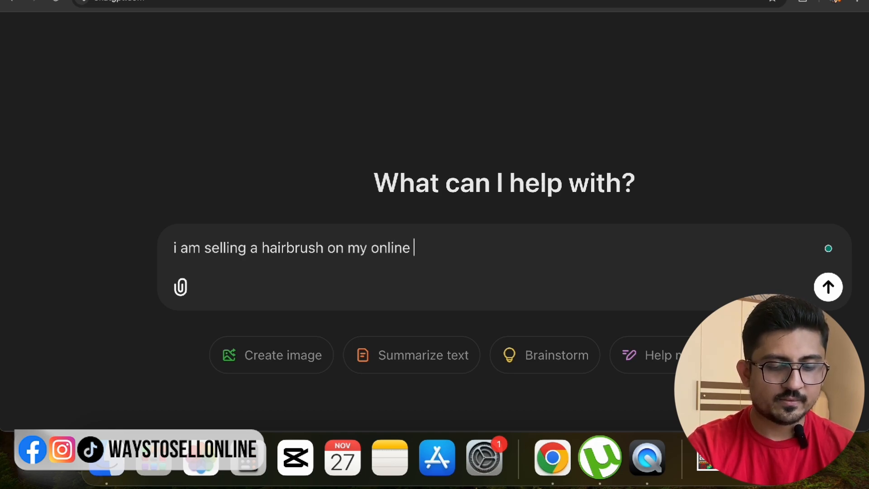
type("tiktok shop")
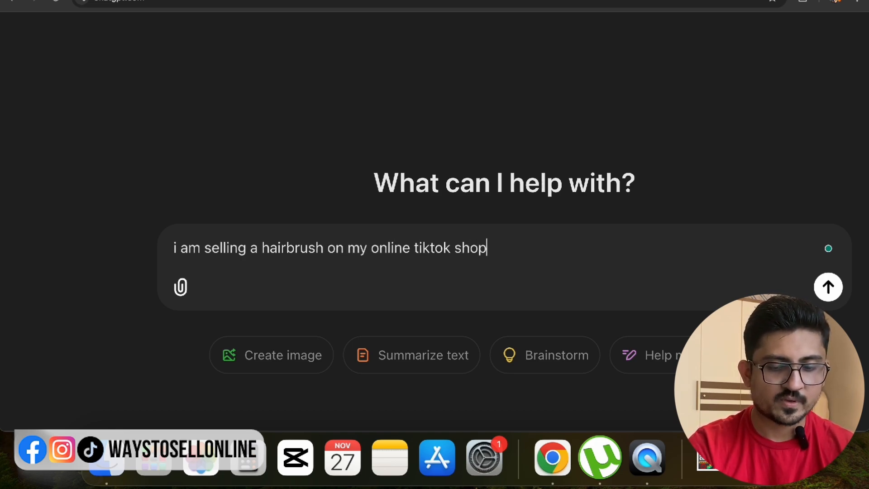
key("shift+Return")
type("and i have to ")
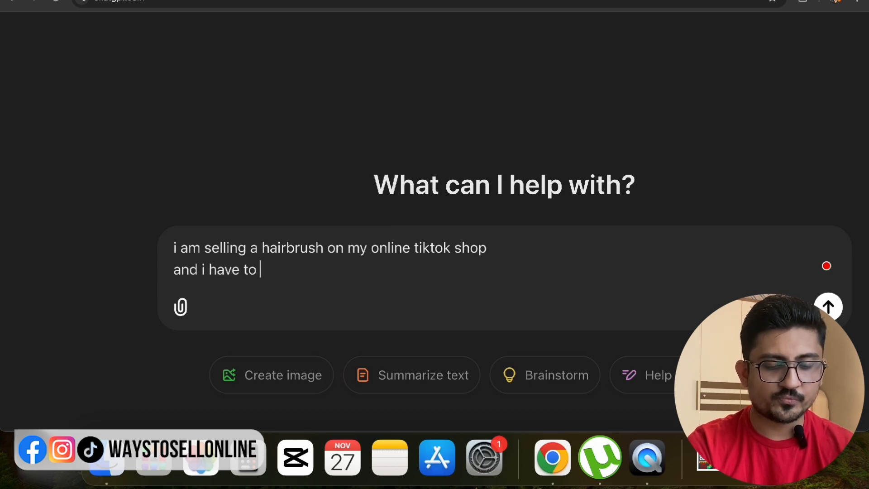
type("create 5 images")
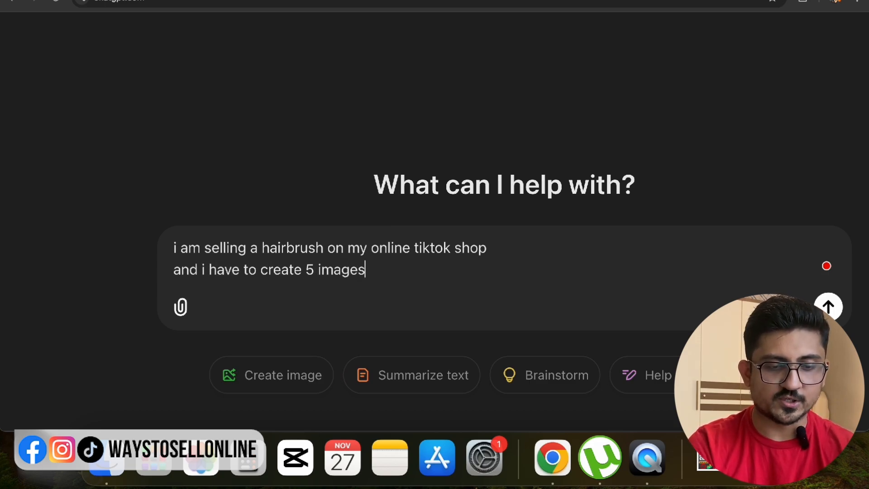
Add a line to the prompt: "so please give me ideas of how those images should look like".
key("shift+Return")
type("so please ")
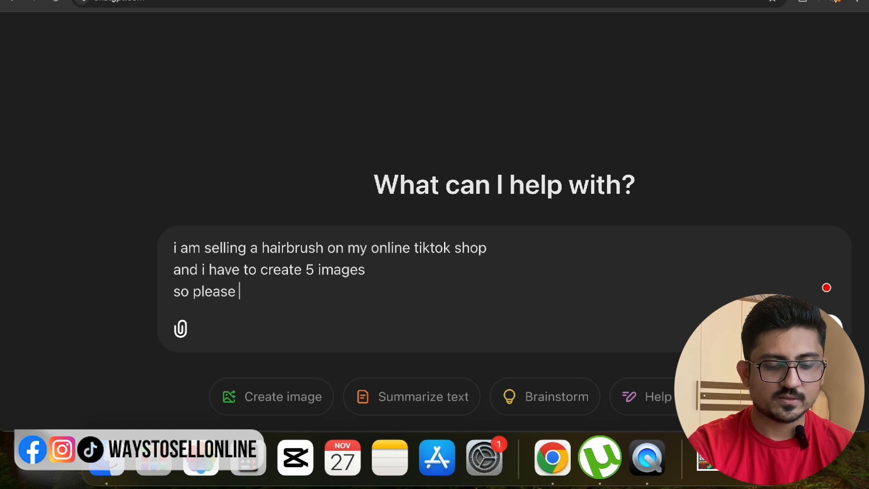
type("give me ideas , of")
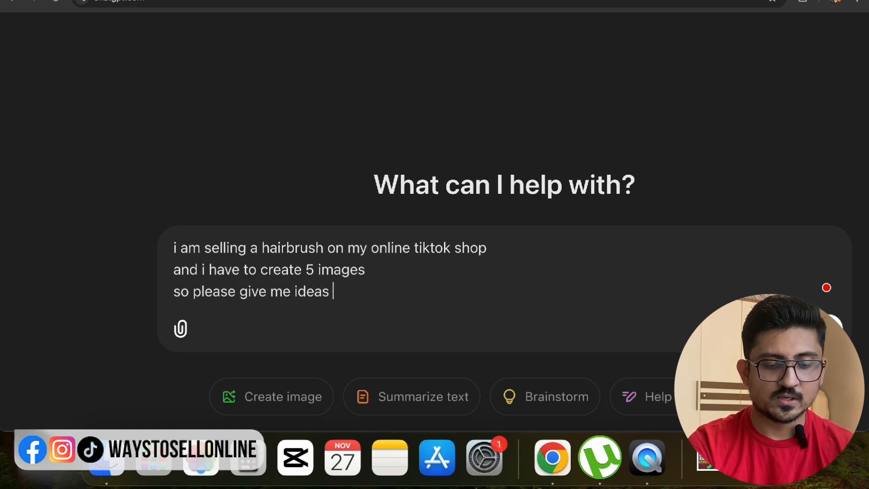
key("BackSpace")
key("BackSpace")
key("BackSpace")
key("BackSpace")
key("BackSpace")
key("BackSpace")
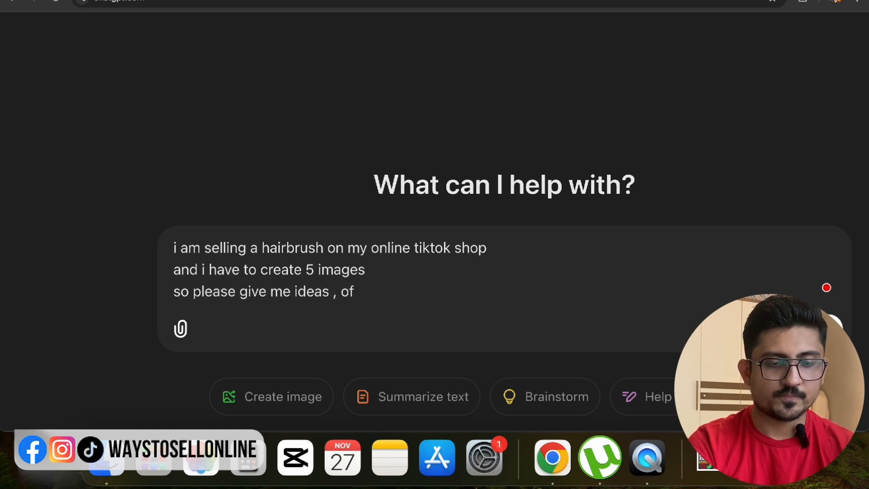
type("of how tho")
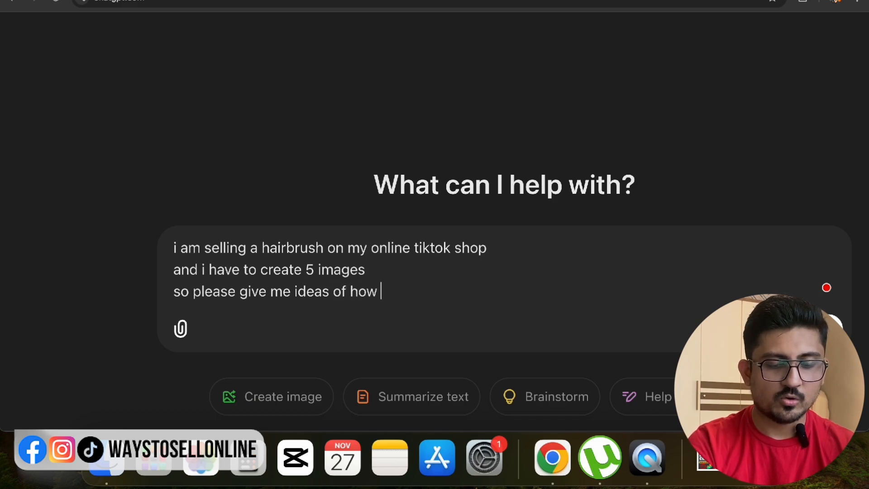
key("BackSpace")
type("hose imag")
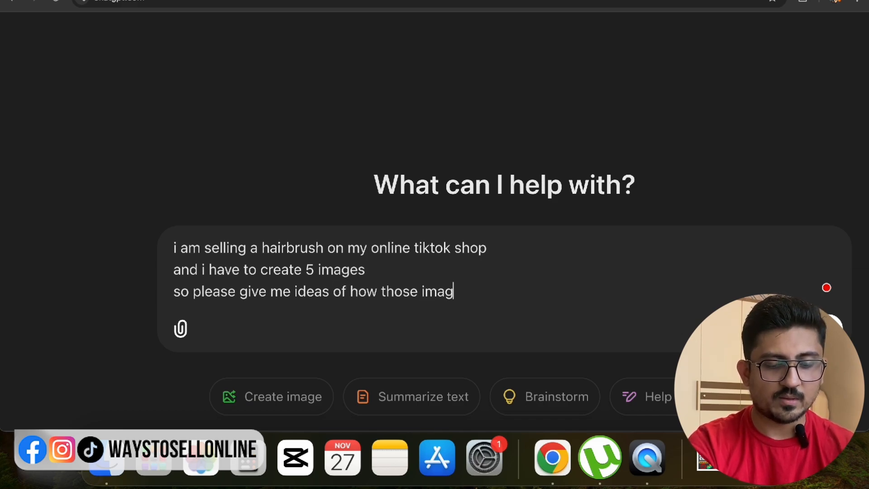
type("es should look like")
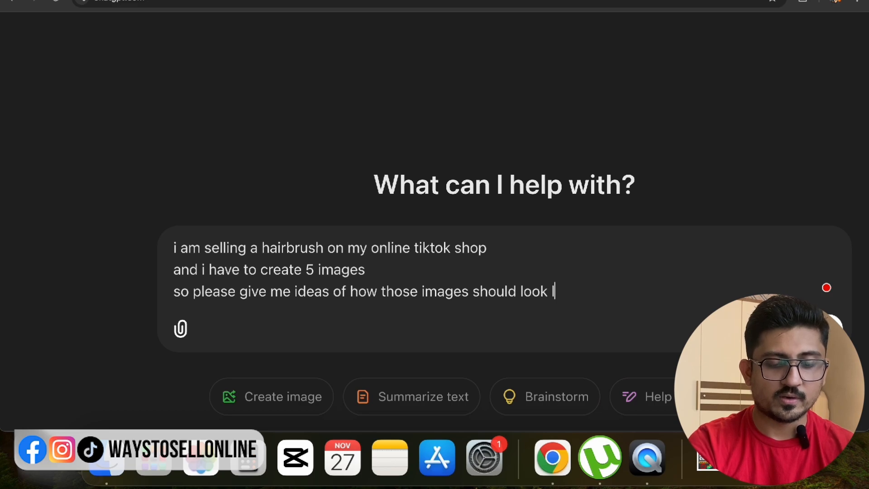
Add a paragraph asking for images "as effective as possible", so anyone watching them cannot resist purchasing the product.
key("shift+Return")
key("shift+Return")
type("i want")
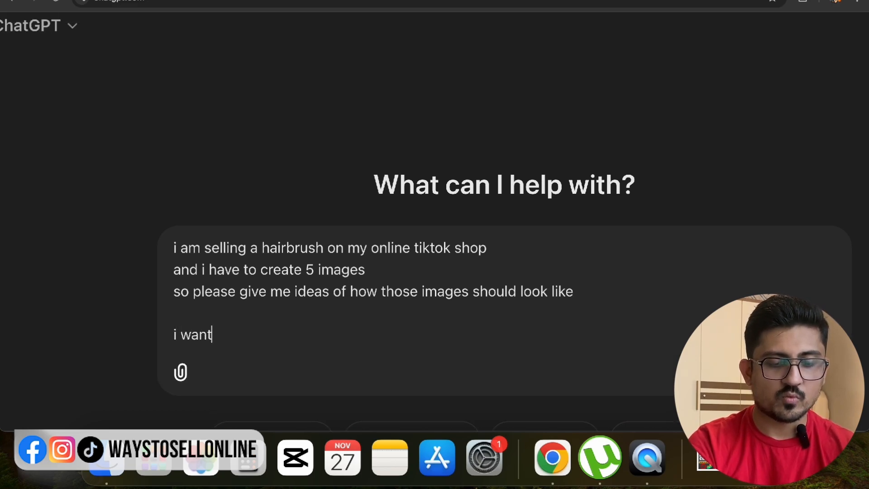
type(" to make those imaghes")
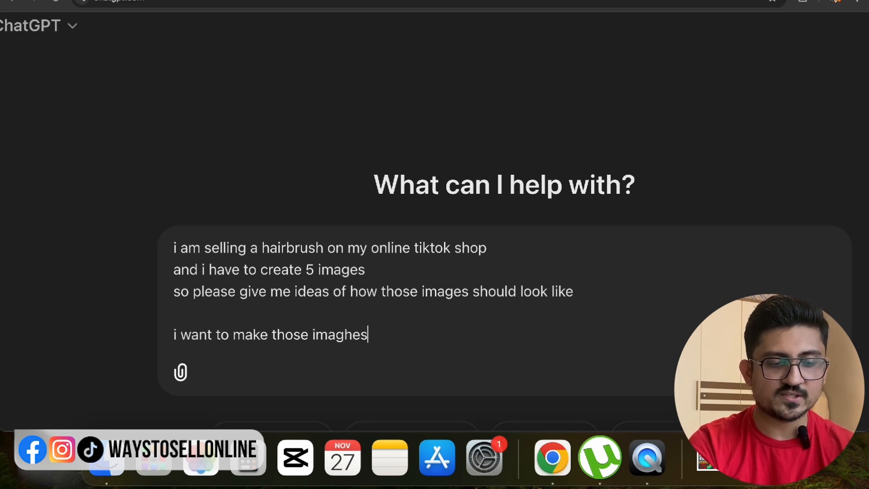
key("BackSpace")
key("BackSpace")
key("BackSpace")
type("es as ")
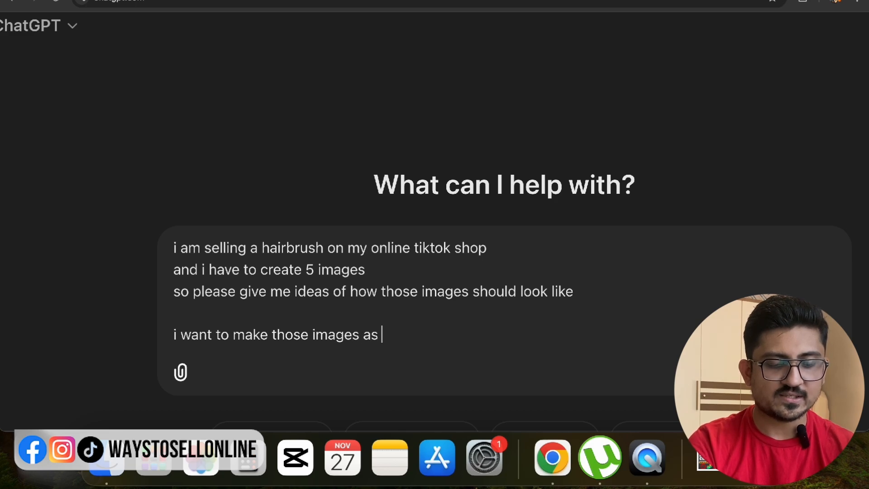
type("effective a")
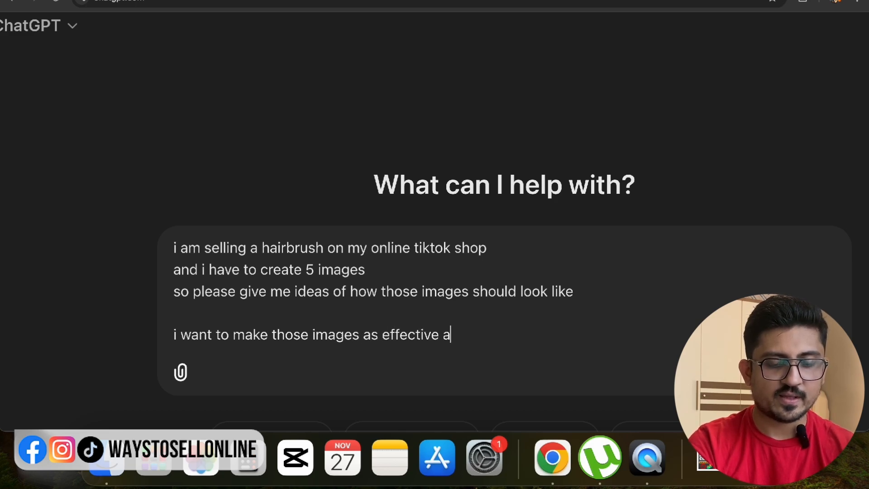
type("s possible , so")
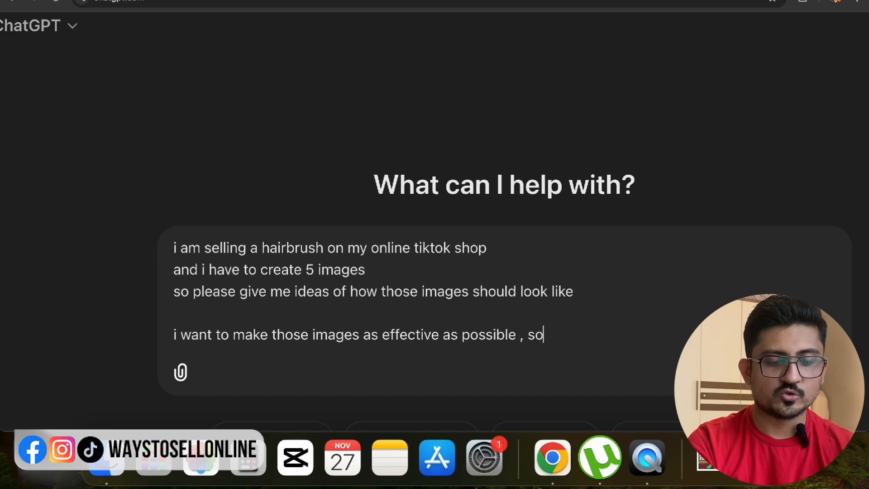
type(" anyone watching thos")
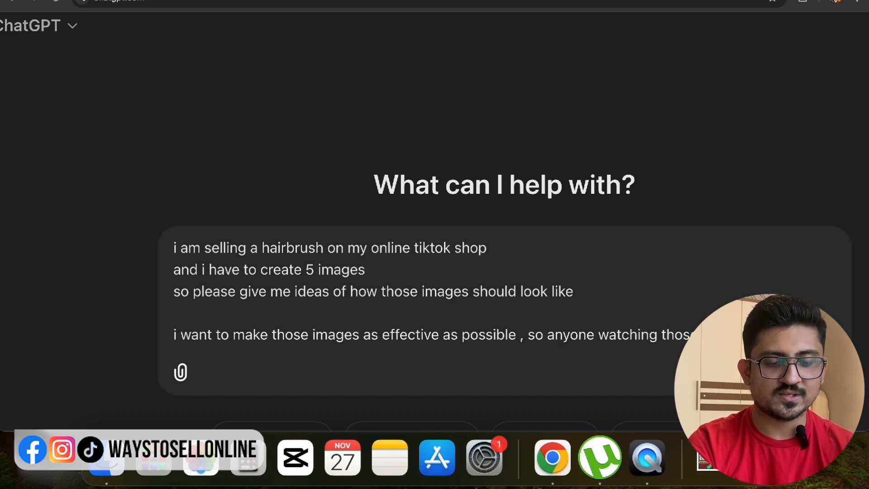
type("eresist")
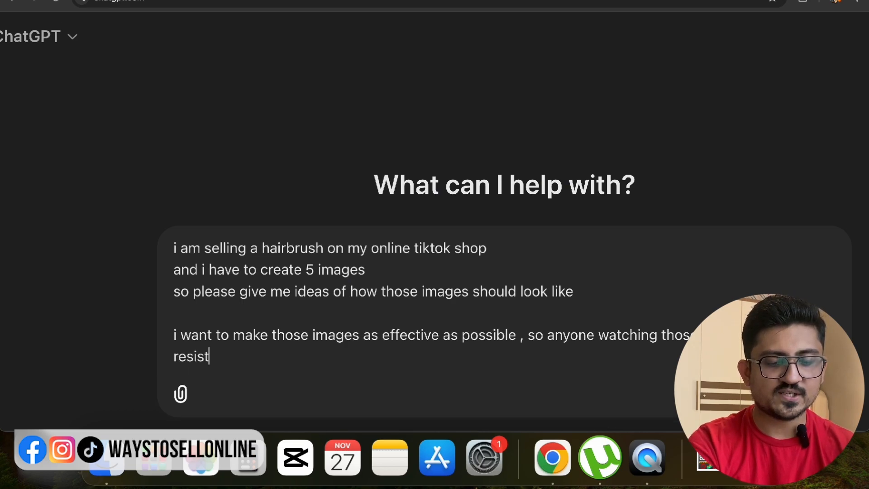
type(" themselves from")
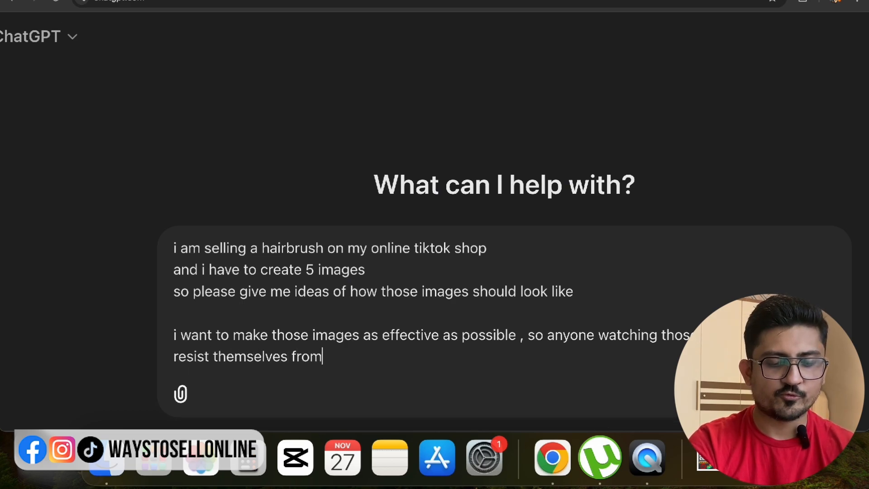
type(" purchasing my product")
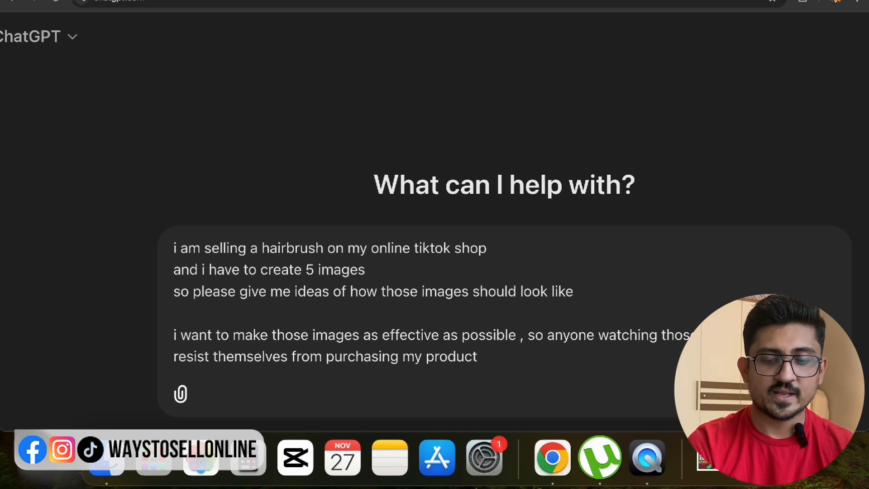
Add a closing paragraph about wanting to explain and highlight the product's quality and features, and send the prompt.
key("shift+Return")
key("shift+Return")
type("i")
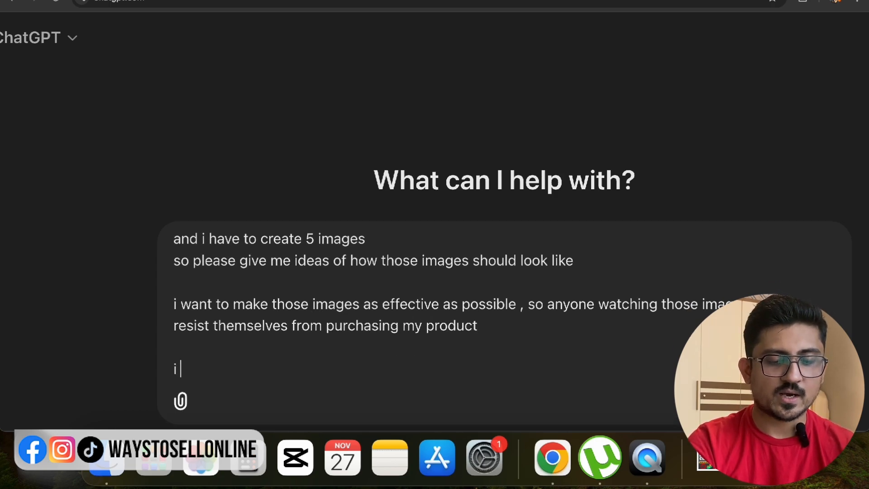
type(" want to exp")
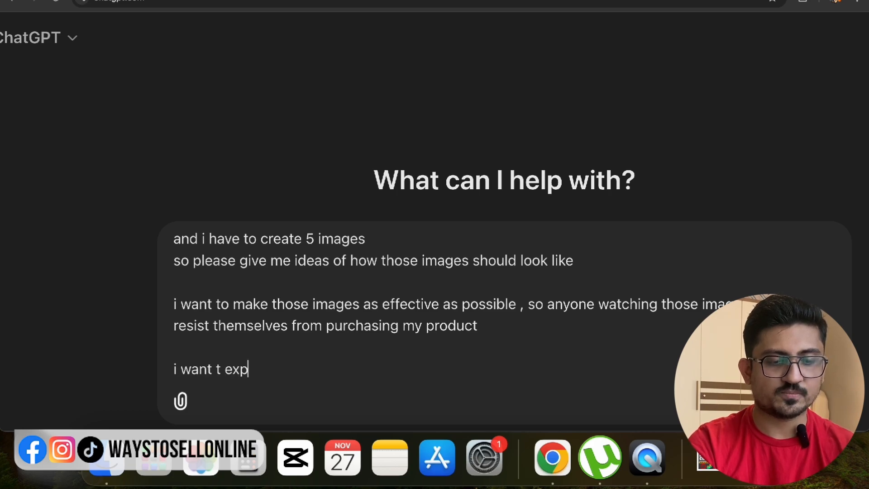
type("lain and highlight the qual")
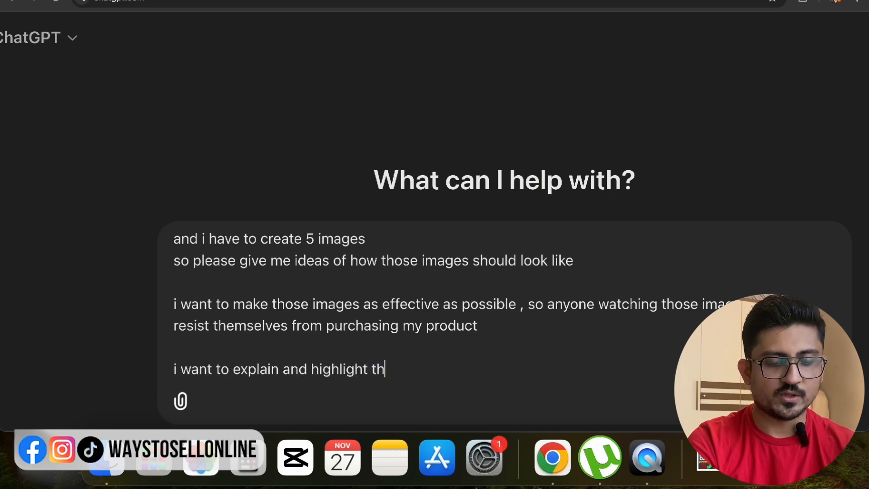
type("and")
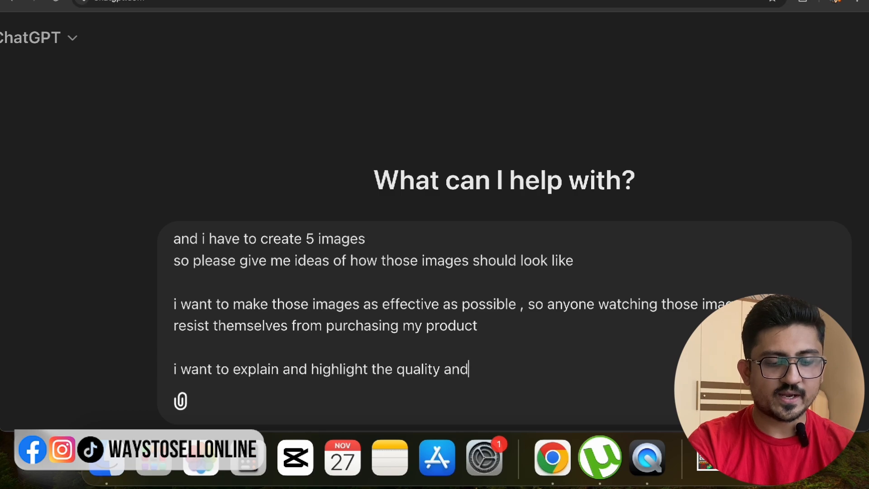
type(" features of")
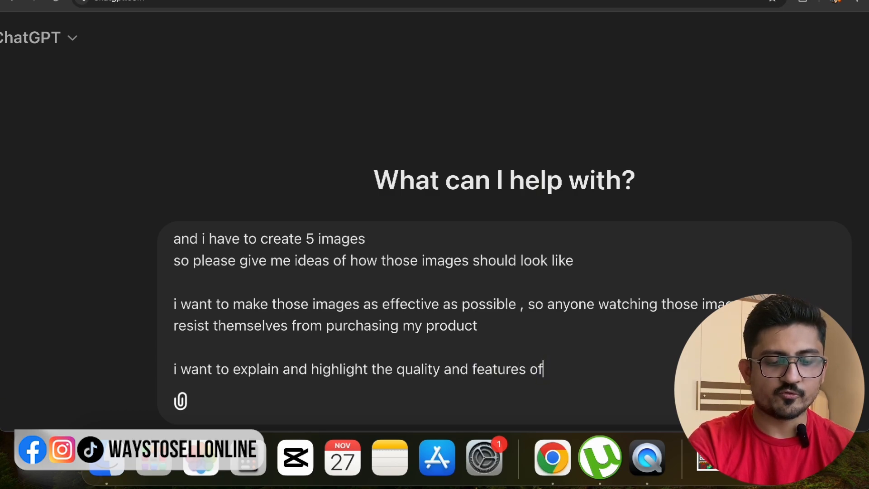
type(" my product to get g")
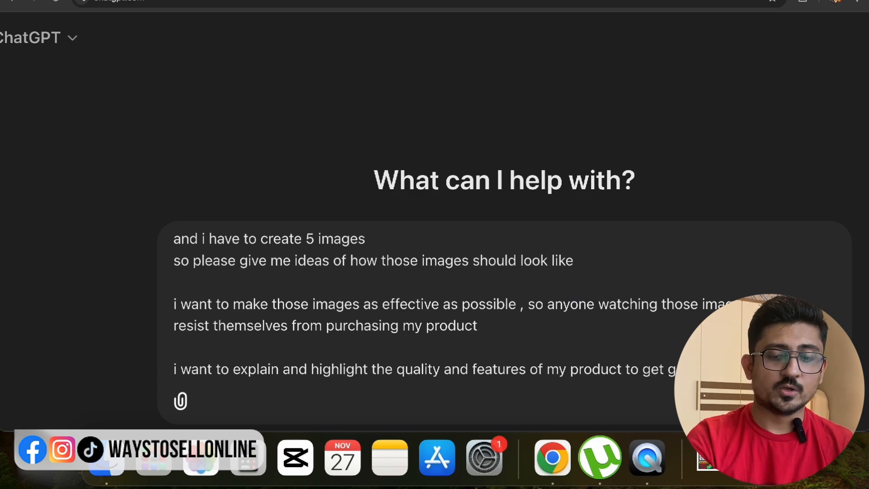
key("Return")
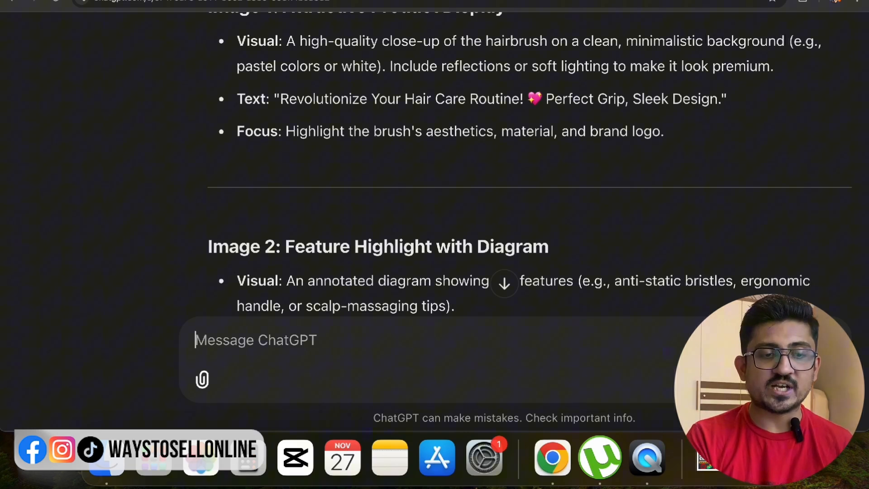
scroll(574, 81, "up", 3)
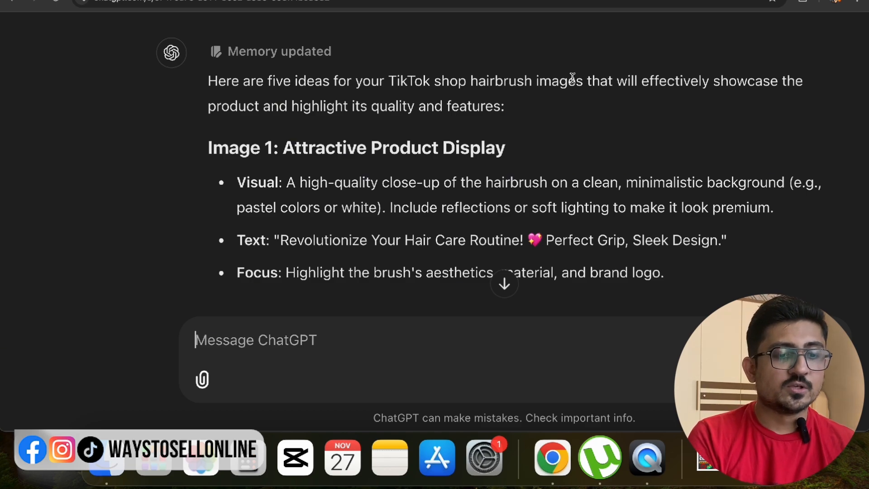
Read through ChatGPT's five hairbrush image ideas, including the visual, text and focus suggested for each.
scroll(467, 38, "down", 1)
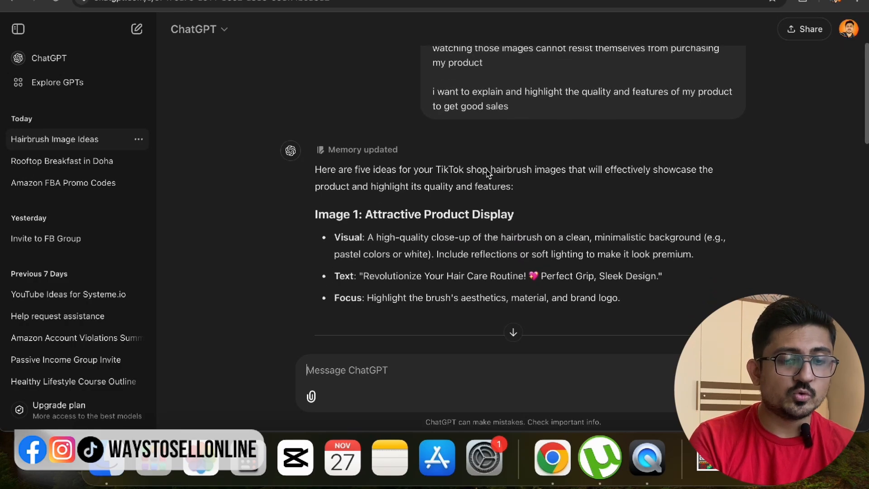
scroll(471, 206, "down", 15)
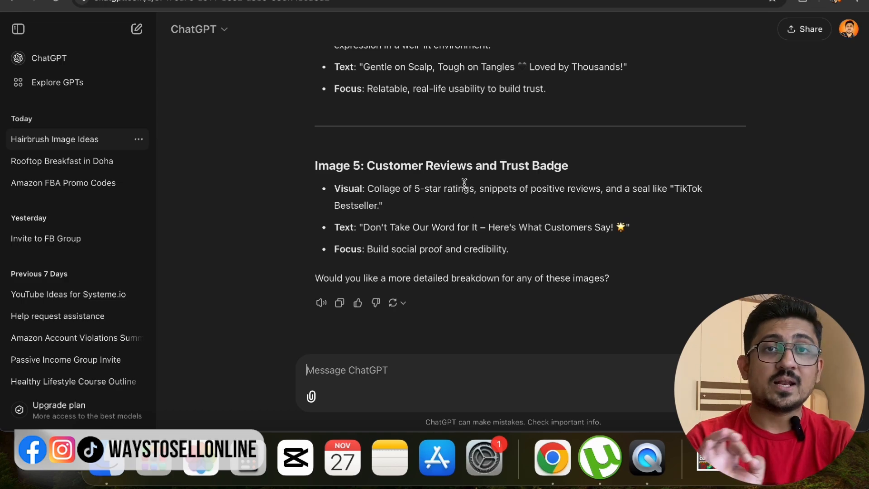
scroll(463, 189, "up", 1)
scroll(463, 189, "up", 10)
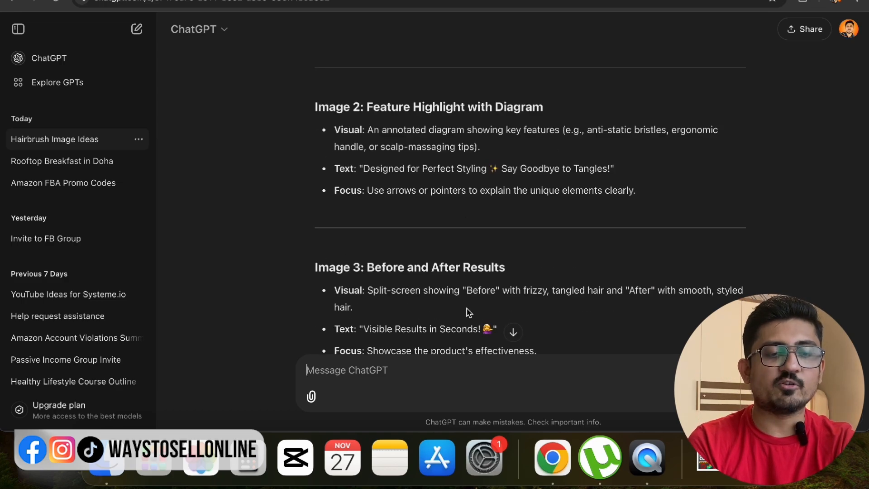
scroll(468, 310, "up", 5)
scroll(468, 310, "up", 5)
scroll(467, 308, "down", 2)
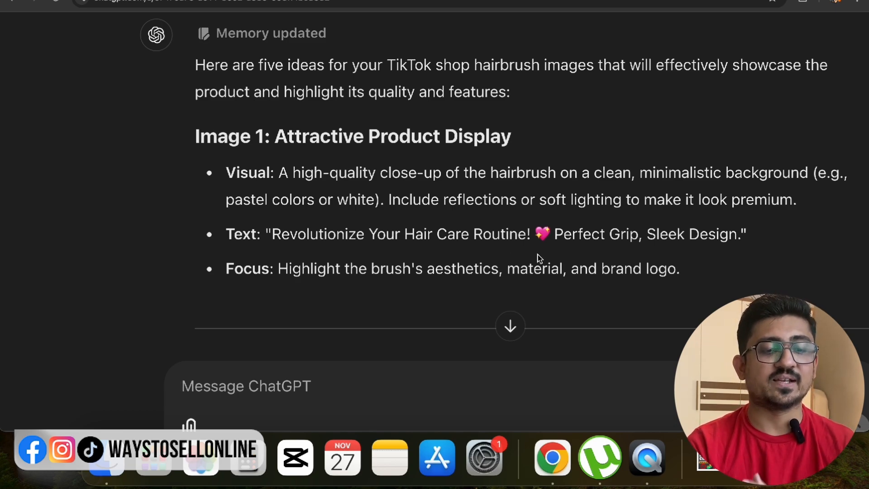
scroll(539, 258, "down", 6)
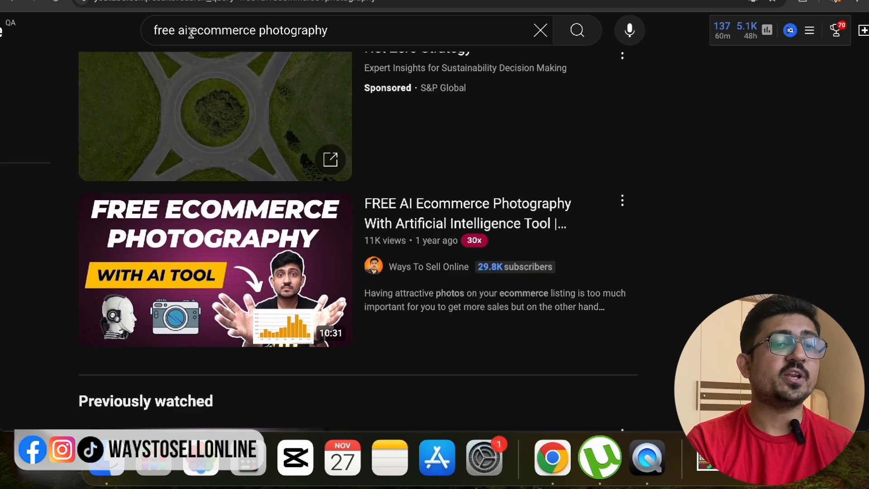
Examine the YouTube search "free ai ecommerce photography" and its related search suggestions.
triple_click(316, 31)
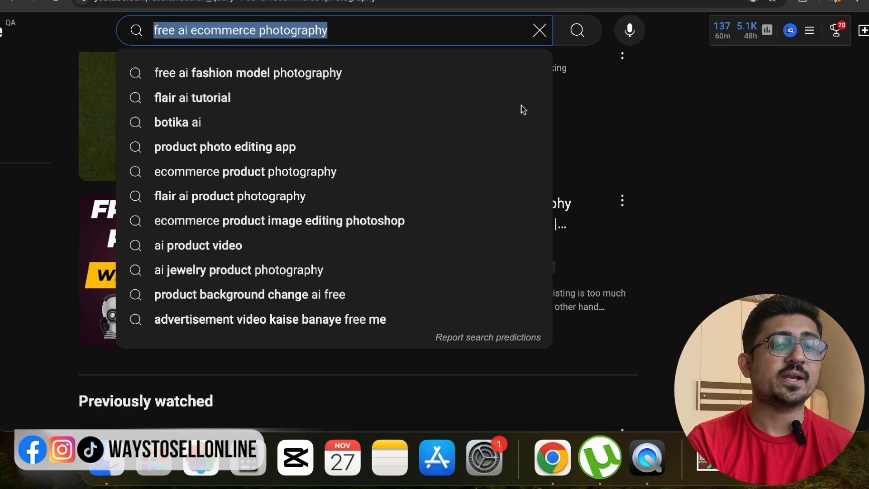
left_click(806, 146)
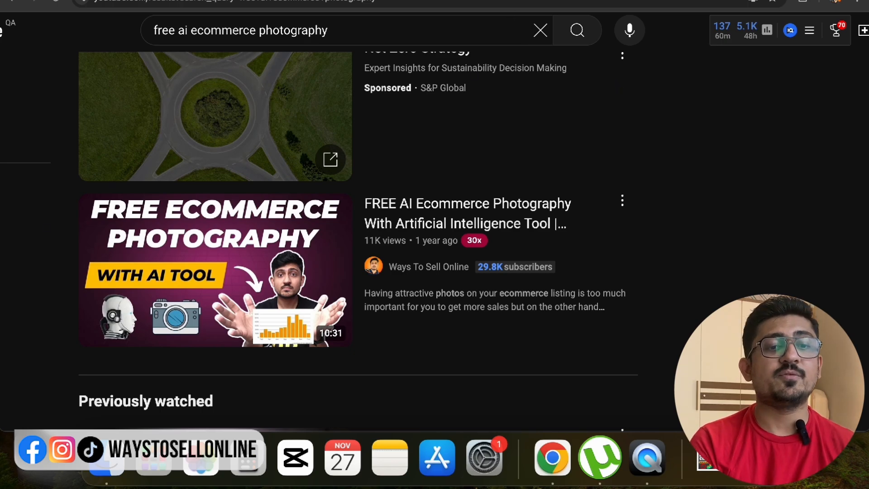
Return to the TikTok Shop product form and check the requirements for the product name.
left_click(367, 1)
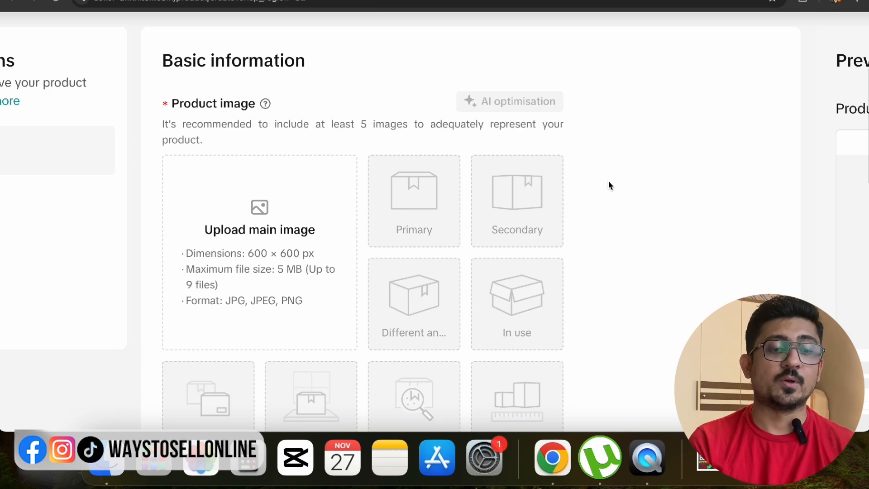
scroll(609, 185, "down", 8)
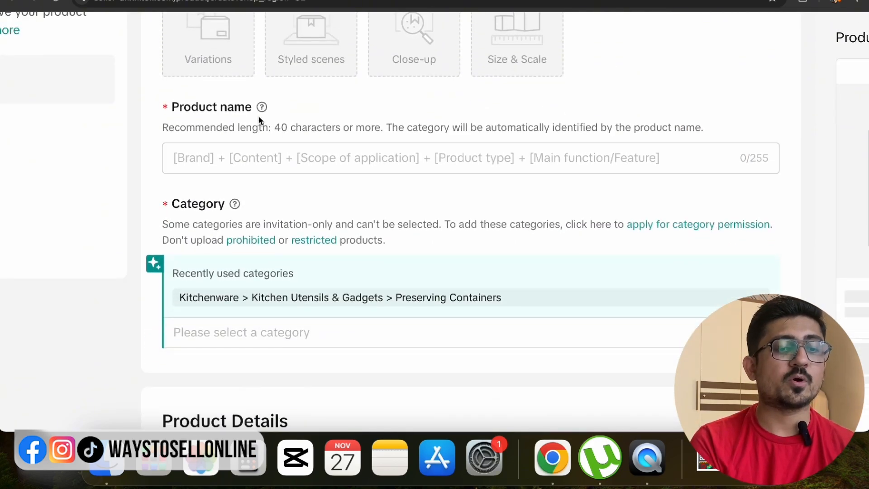
triple_click(242, 113)
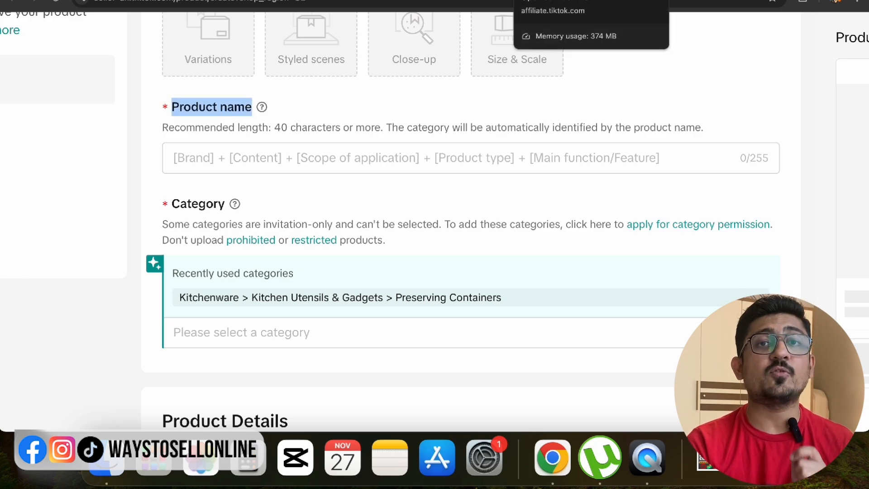
Switch to ChatGPT and send "please write an effective title for this product which should be seo friendly and bring me sales".
left_click(574, 0)
left_click(354, 406)
type("ple")
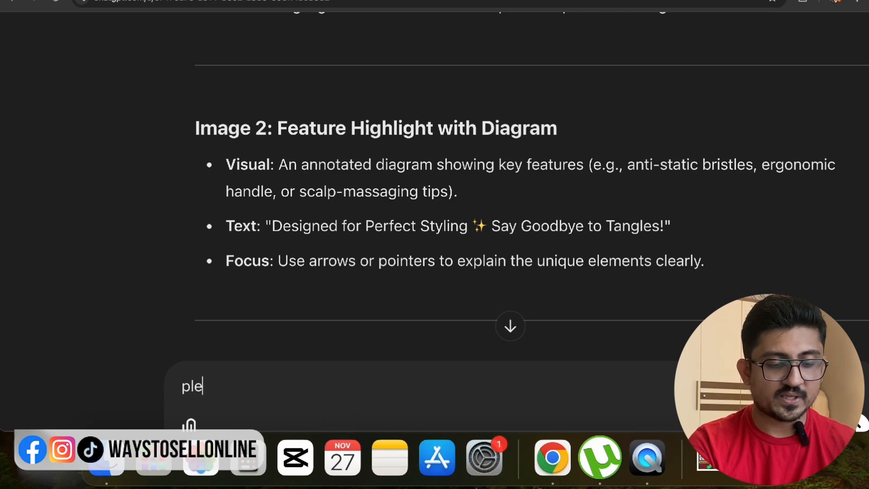
type("ase write an e")
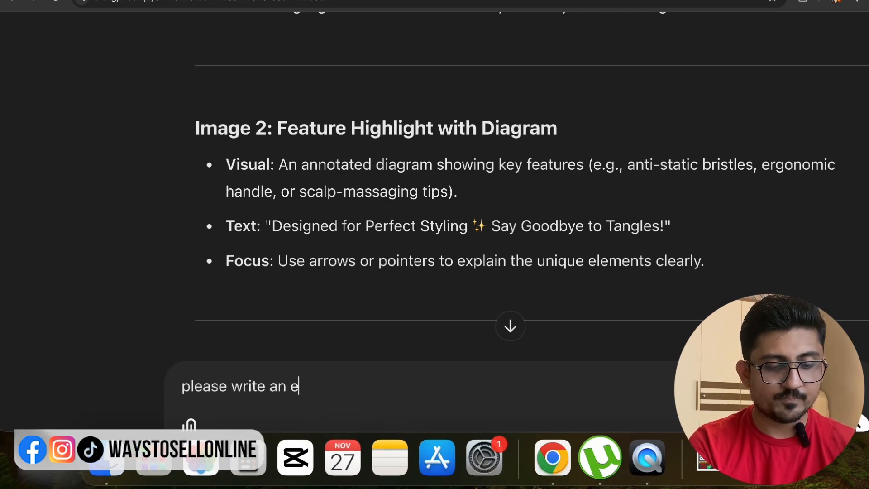
type("ffective titl")
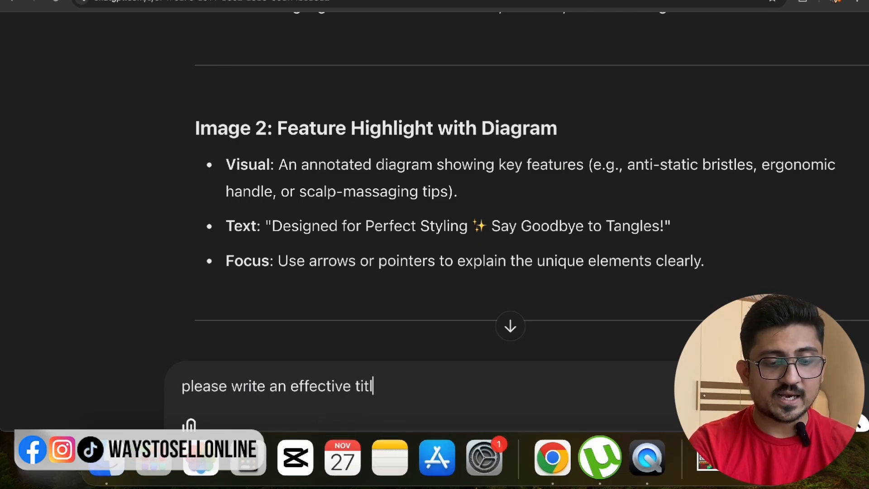
type("e for this product")
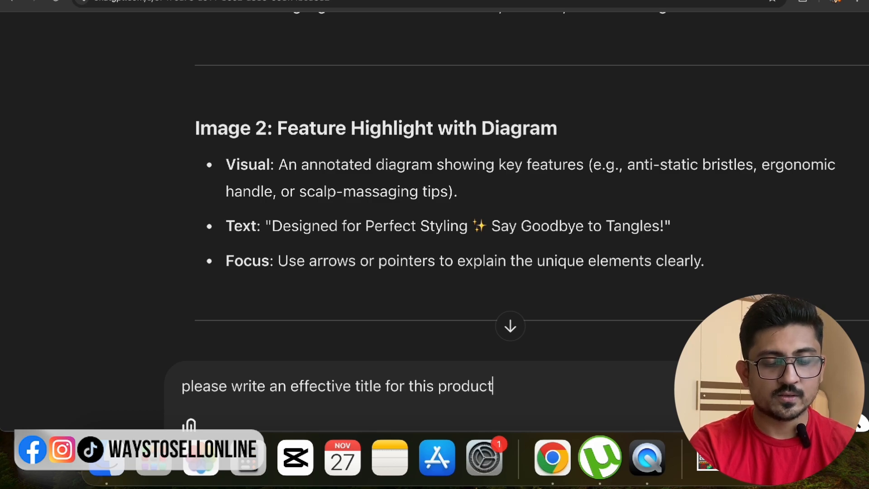
type(" which should be seo frien")
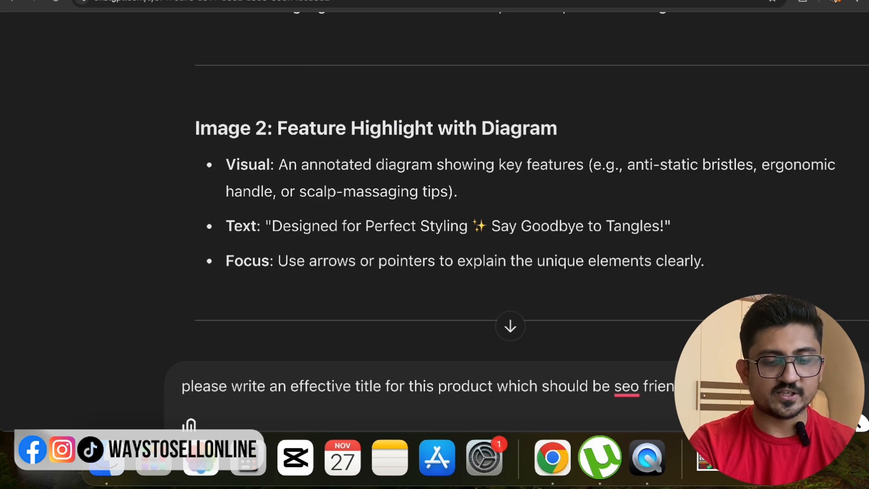
key("Return")
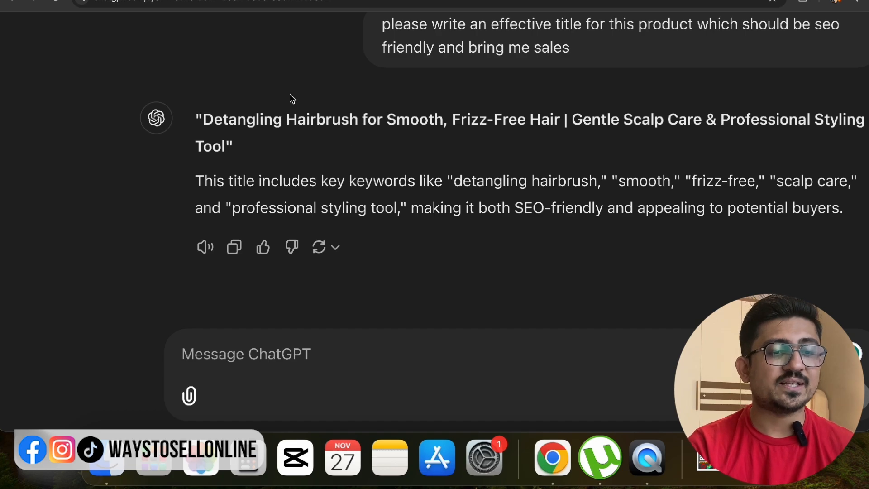
Ask ChatGPT for alternative titles with the prompt "please write me 5 more best options".
scroll(292, 134, "right", 2)
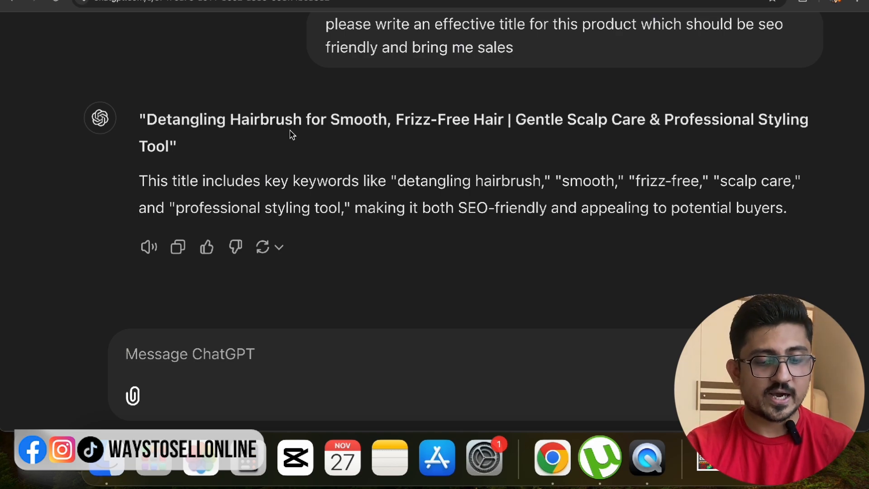
type("please writ")
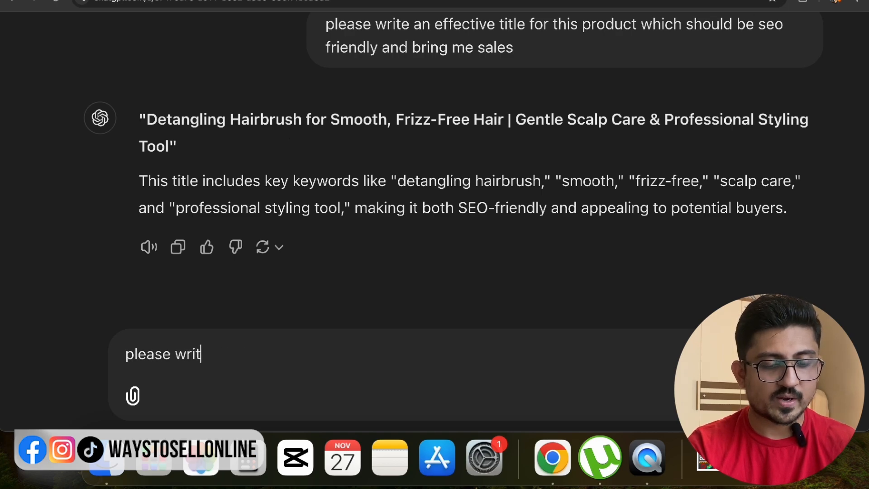
type("e me 5 more b")
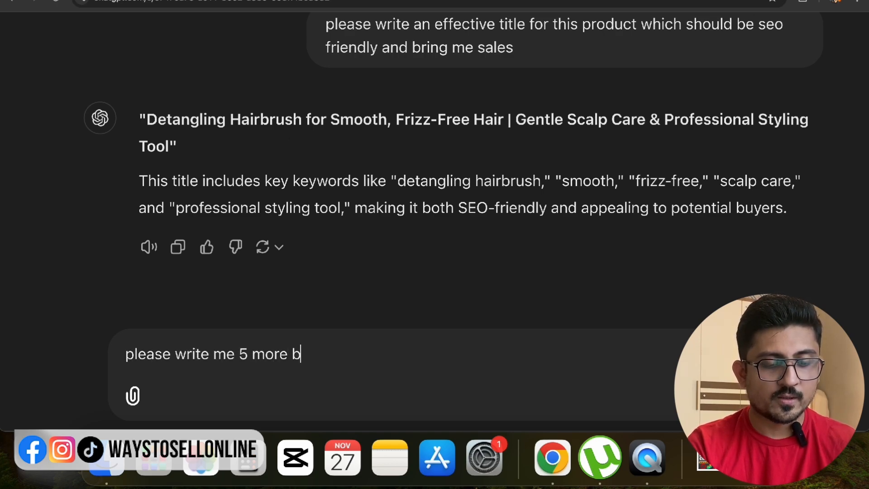
type("est options")
key("Return")
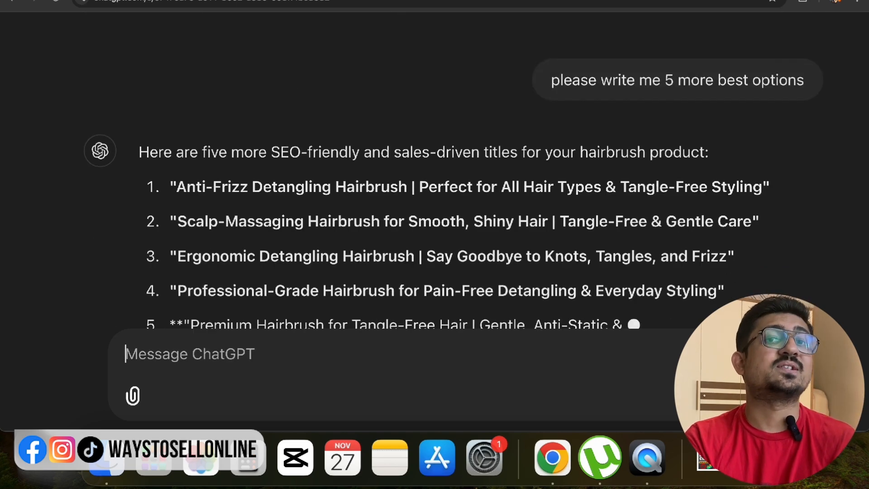
Copy the title "Premium Hairbrush for Tangle-Free Hair | Gentle, Anti-Static & Easy to Use" from ChatGPT into the TikTok Shop listing's product name.
scroll(335, 108, "up", 5)
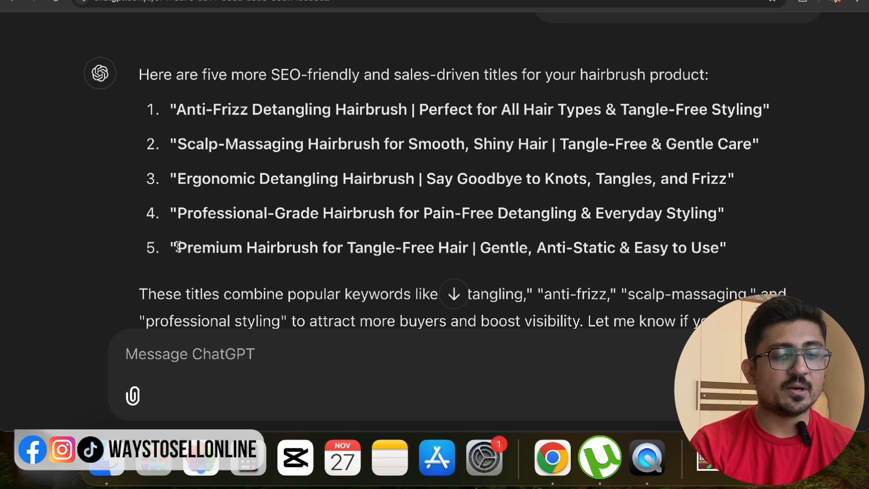
left_click_drag(178, 246, 715, 253)
key("super+c")
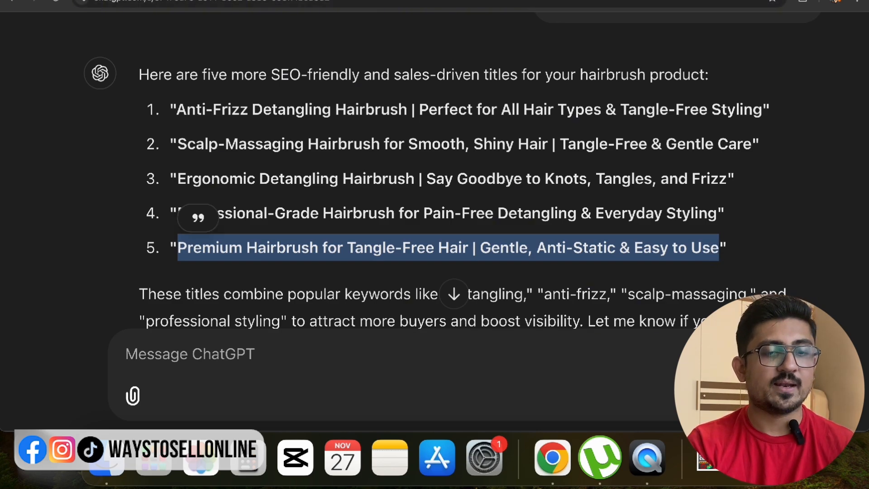
left_click(443, 2)
left_click(314, 154)
key("super+v")
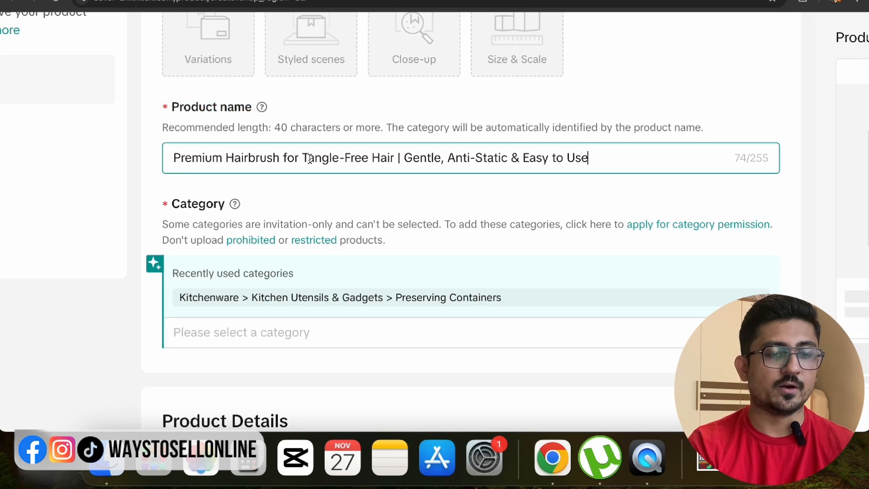
left_click(797, 111)
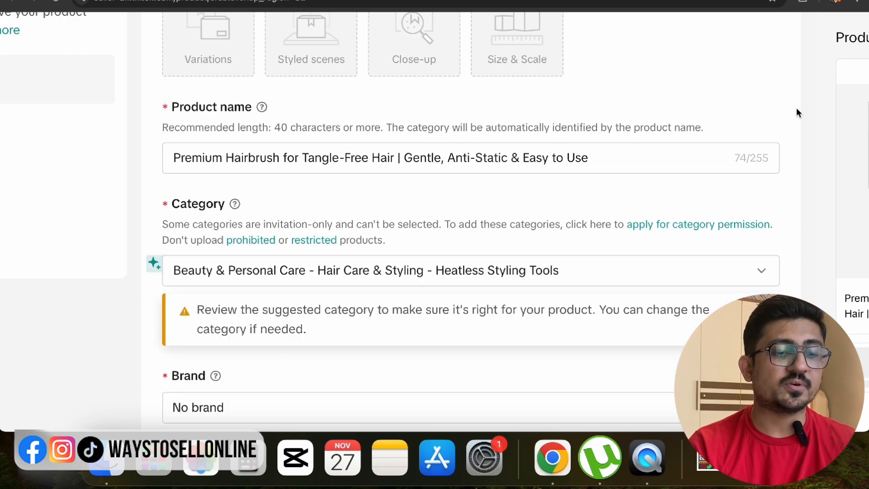
View the available product categories for the hairbrush listing and close the list without choosing another one.
scroll(717, 202, "down", 3)
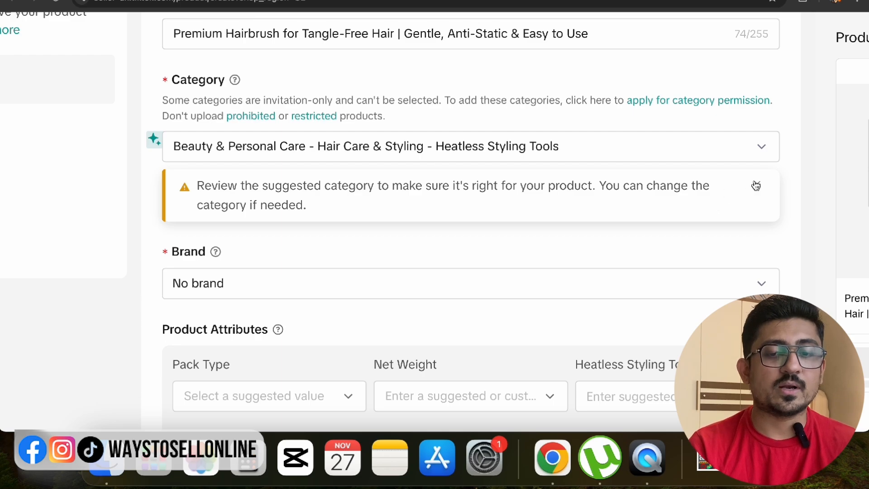
left_click(761, 147)
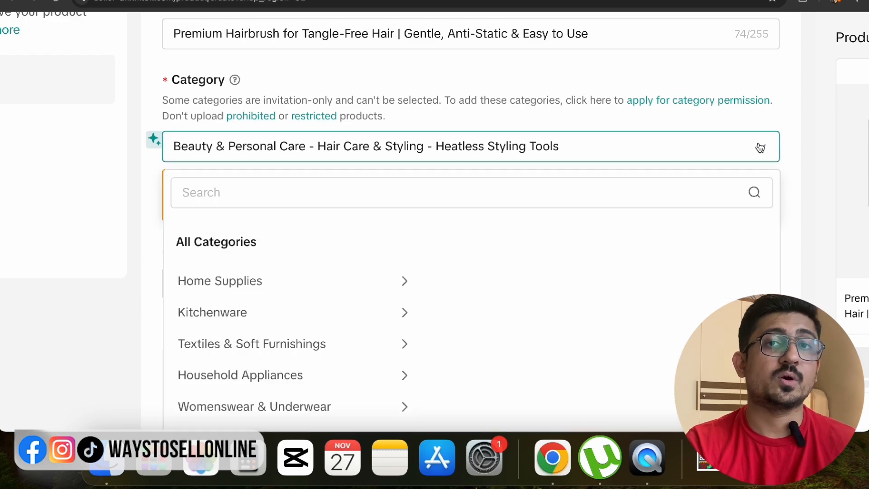
left_click(785, 108)
View the available brands and the option to add a new brand, then close the list without changing the selection.
scroll(645, 238, "down", 3)
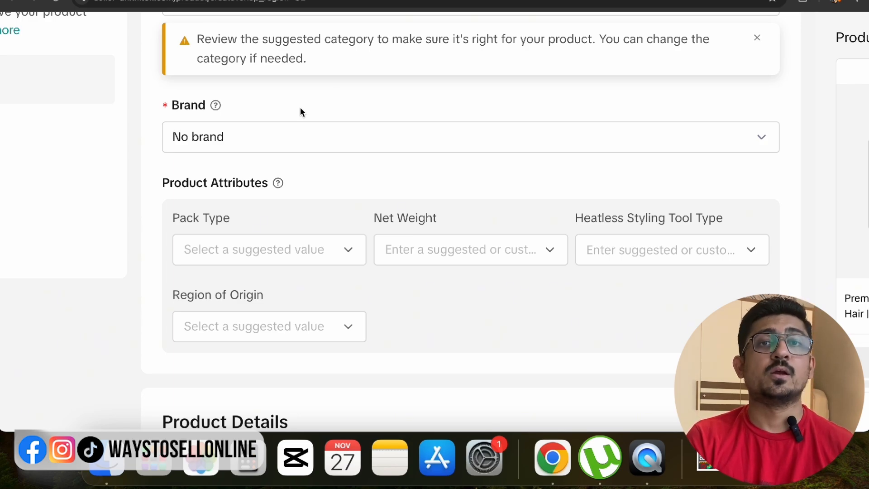
left_click(763, 138)
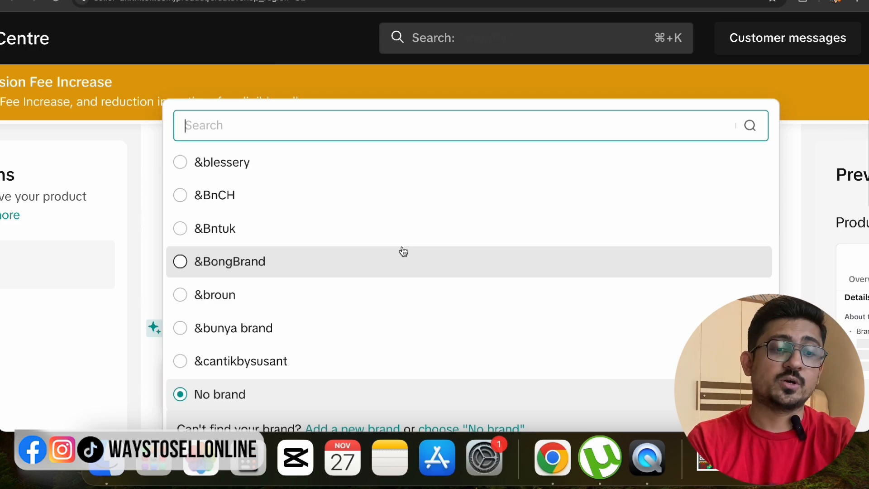
scroll(403, 251, "down", 4)
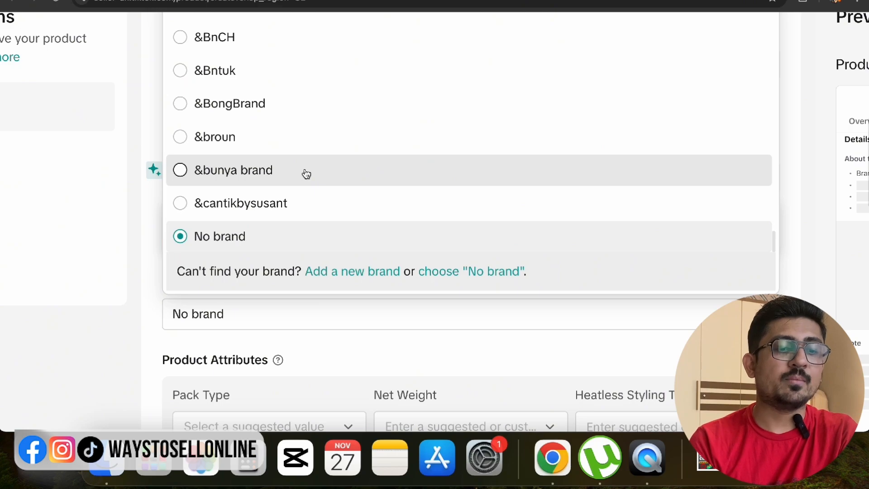
left_click(792, 262)
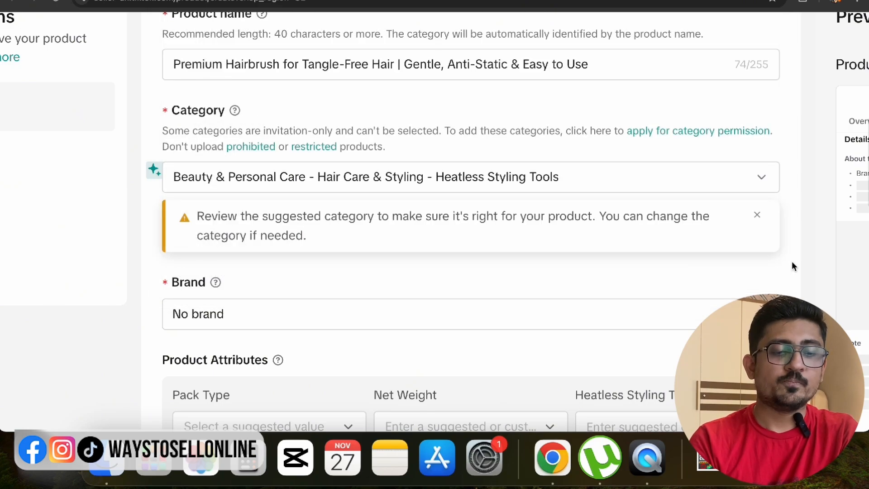
Ask ChatGPT "now write a perfect description for the same product along with 5 bullet points and in those you can explain all features which are in images".
scroll(791, 262, "down", 5)
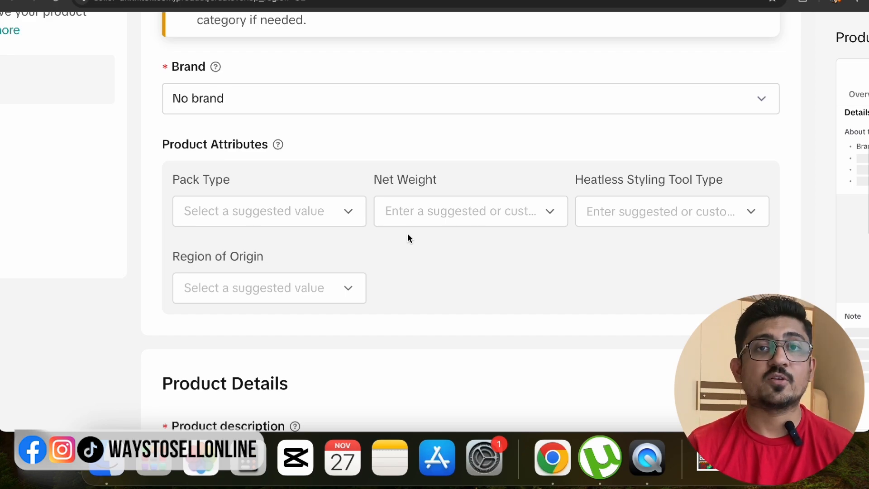
scroll(407, 234, "down", 2)
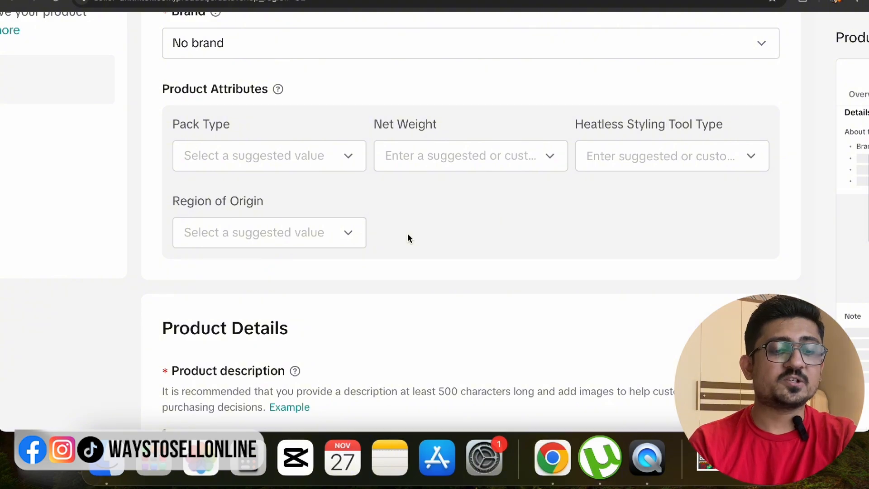
scroll(407, 233, "down", 10)
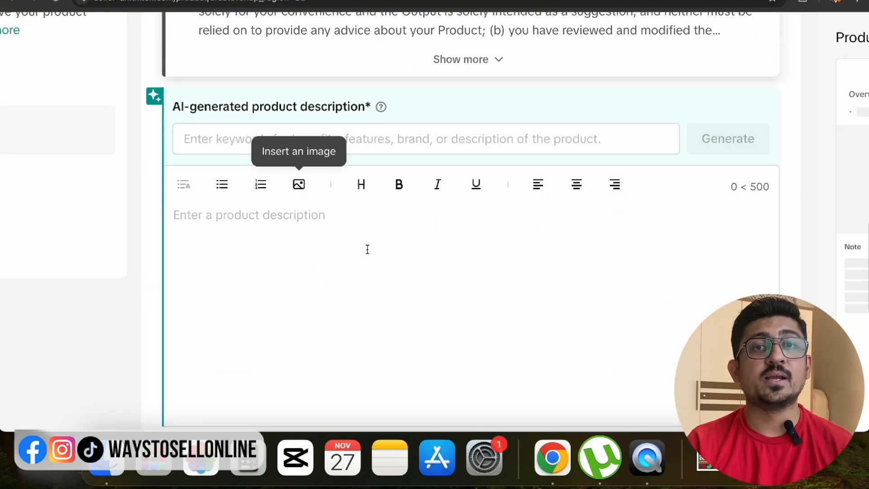
left_click(643, 4)
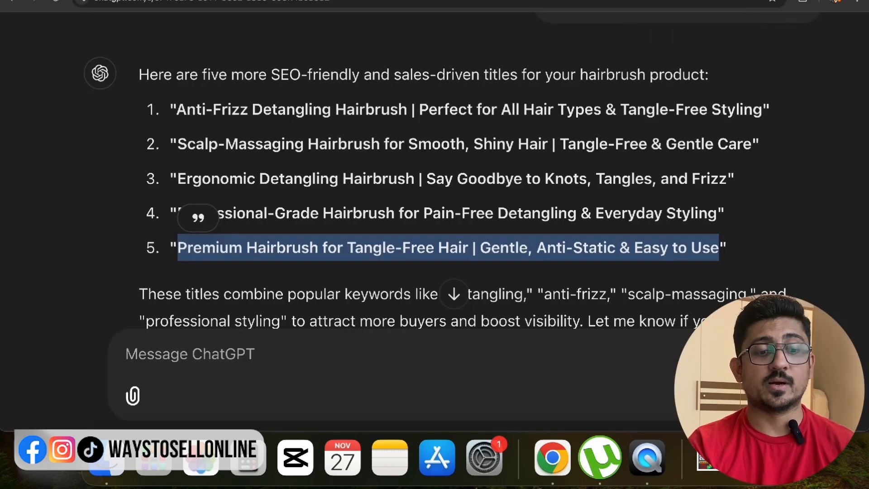
type("now write a ")
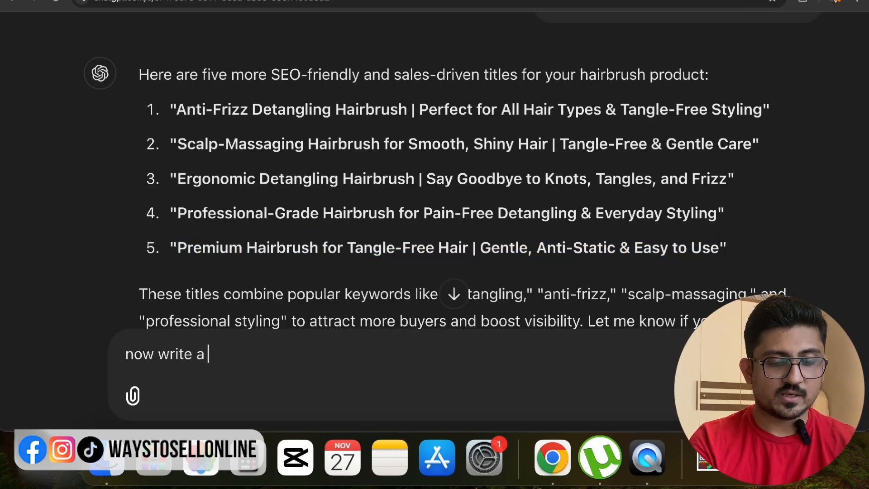
type("perfect descri")
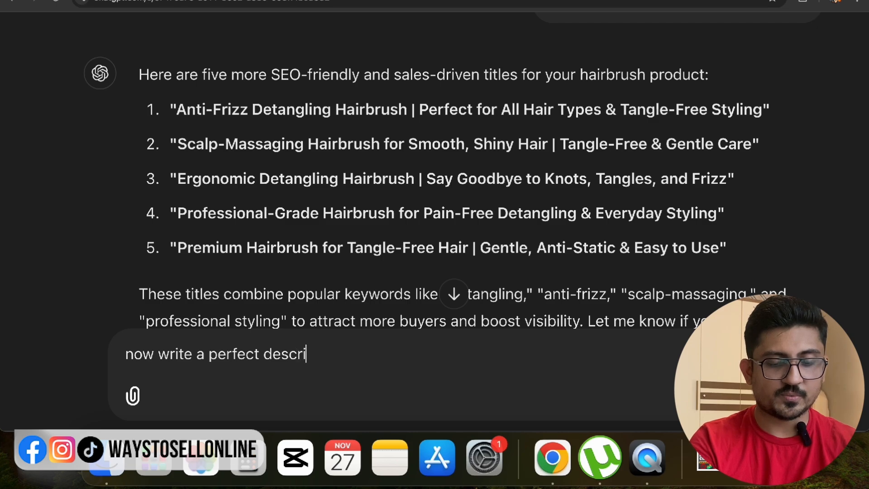
type("ption for the ")
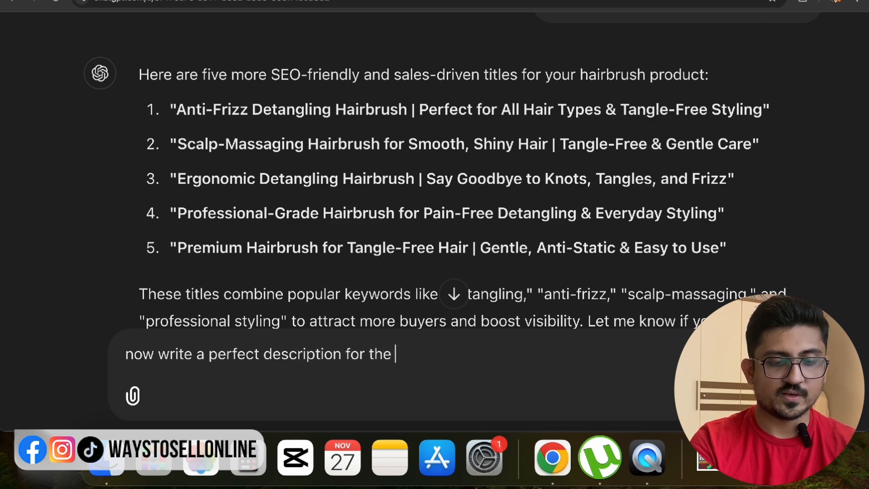
type("same product al")
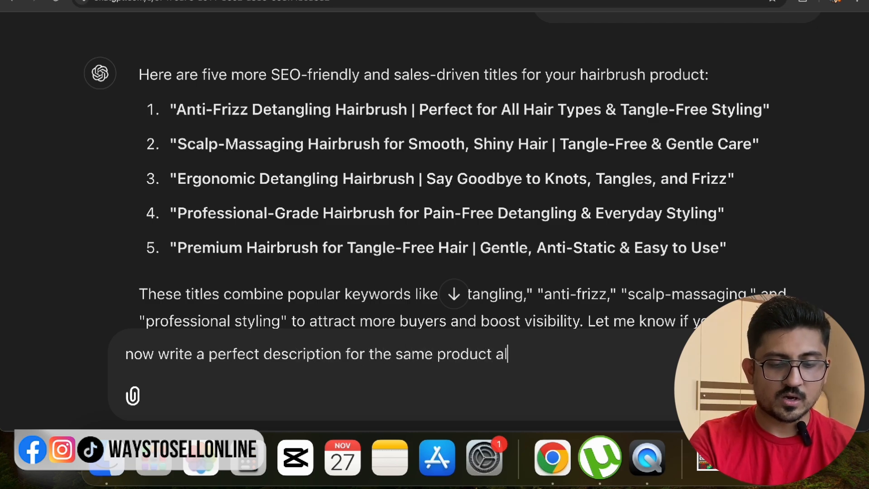
type("ong with 5 bullet points")
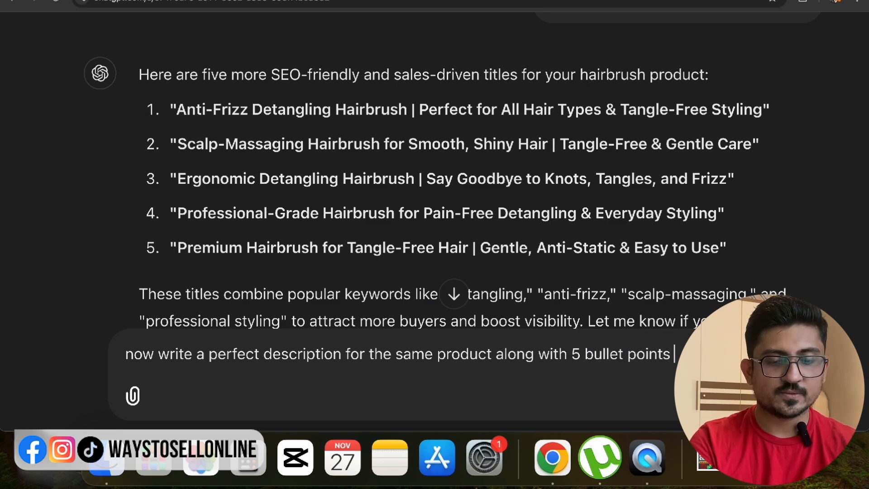
key("shift+Return")
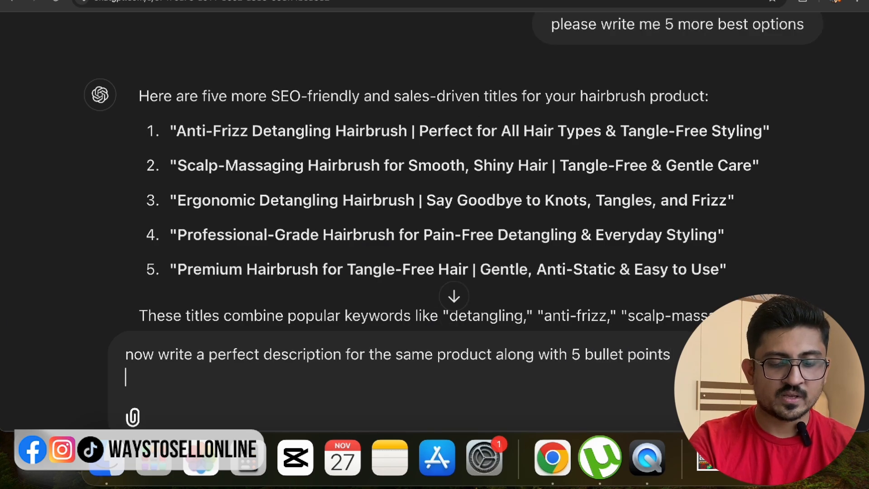
type("and in those you c")
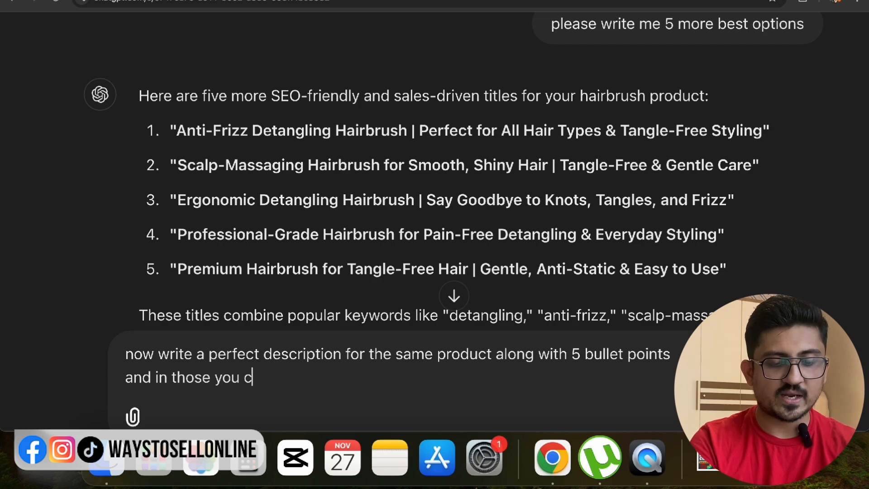
type("an explain all")
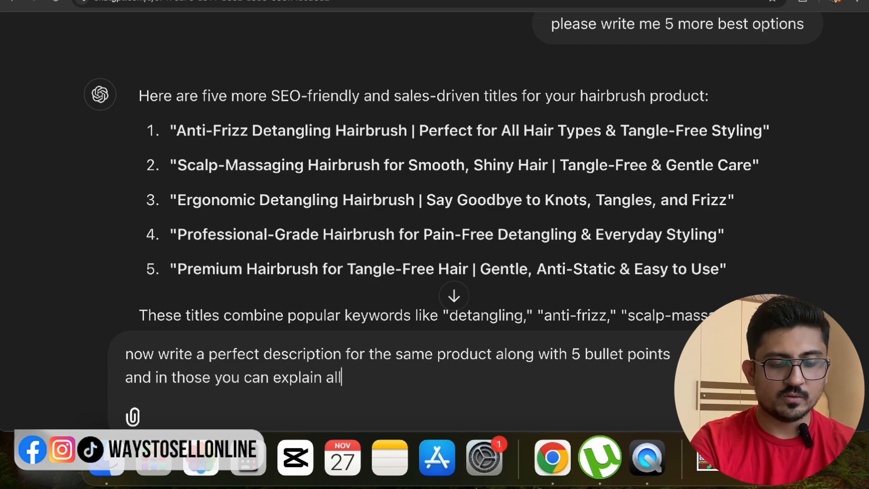
type(" features which ")
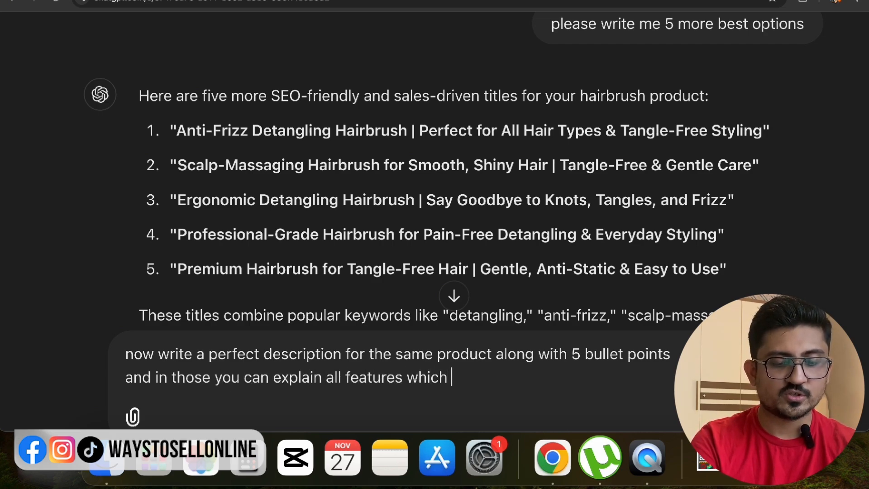
type("are in images")
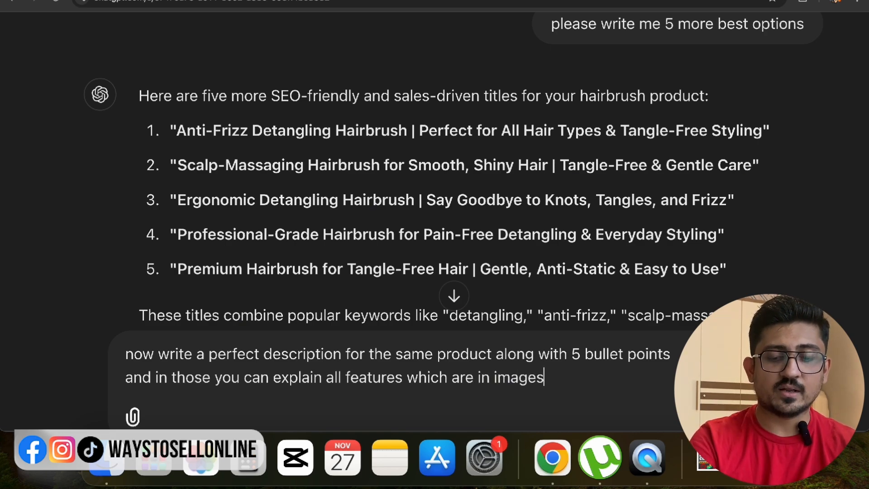
key("Return")
Copy the generated product description with its five key features from ChatGPT into the TikTok Shop listing's product description.
scroll(461, 186, "down", 5)
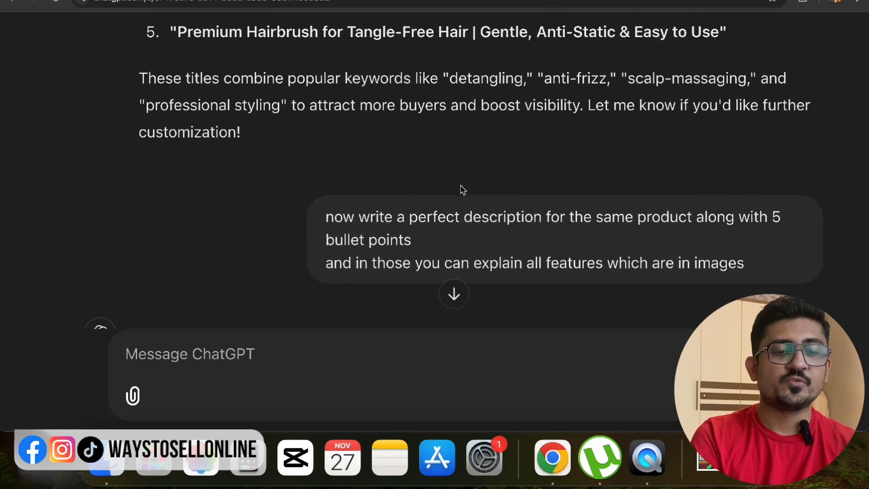
scroll(461, 190, "down", 3)
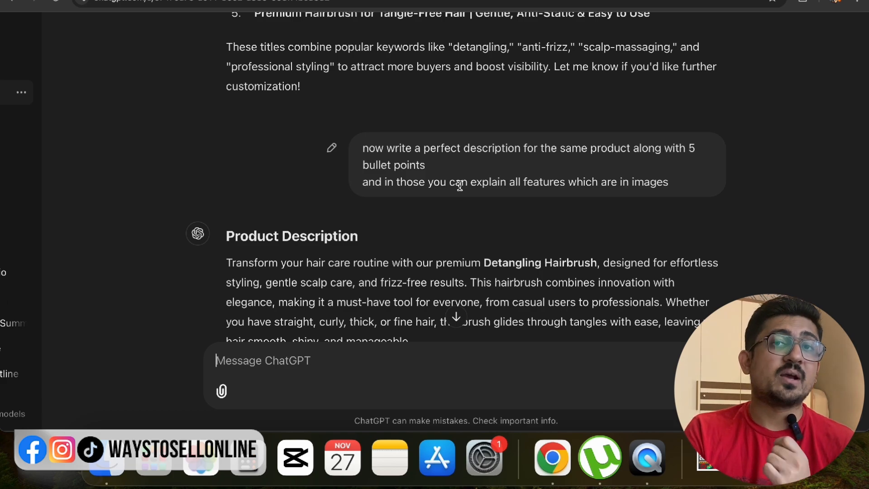
scroll(459, 185, "down", 7)
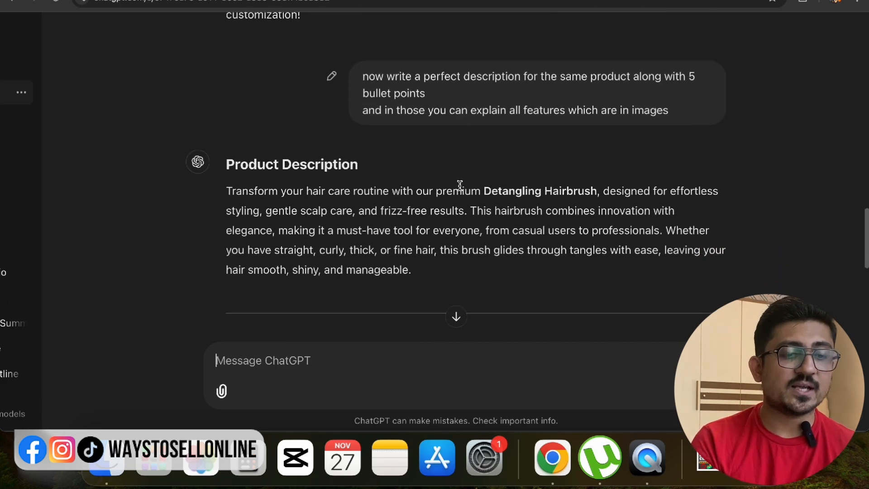
scroll(406, 207, "down", 5)
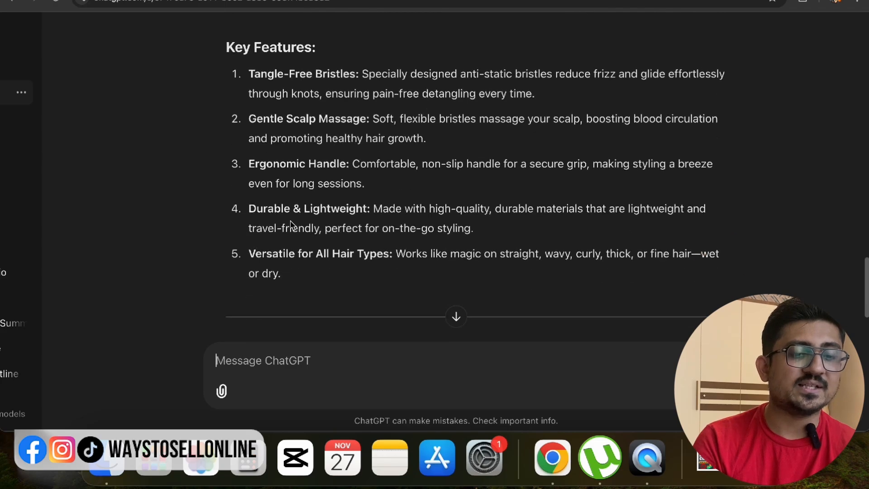
scroll(291, 225, "up", 8)
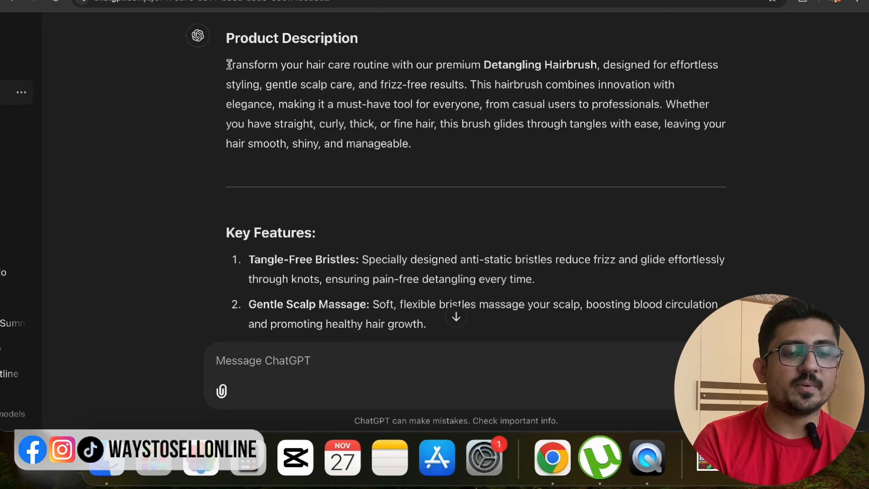
mouse_move(230, 68)
left_mouse_down()
mouse_move(398, 277)
mouse_move(507, 369)
mouse_move(475, 166)
left_mouse_up()
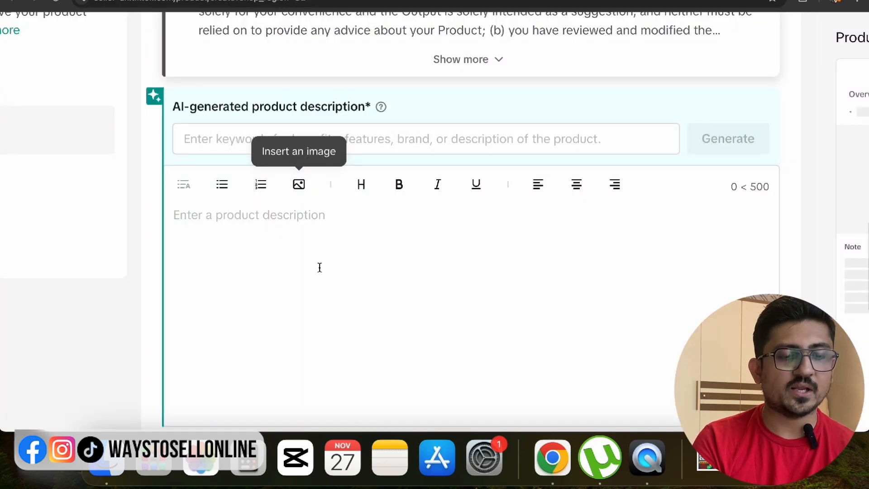
left_click(320, 267)
key("super+v")
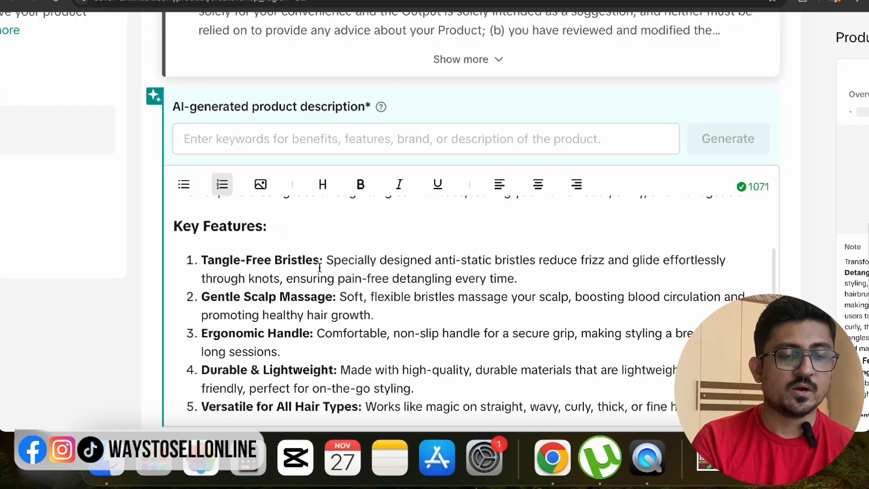
Set the hairbrush's retail price to £9.99 and its quantity to 100 in the sales information, leaving variations off.
scroll(319, 270, "down", 1)
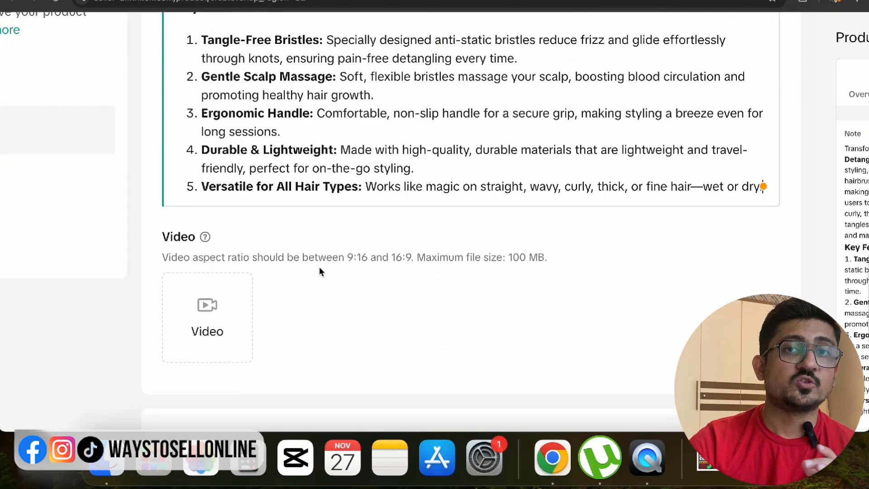
scroll(319, 269, "down", 10)
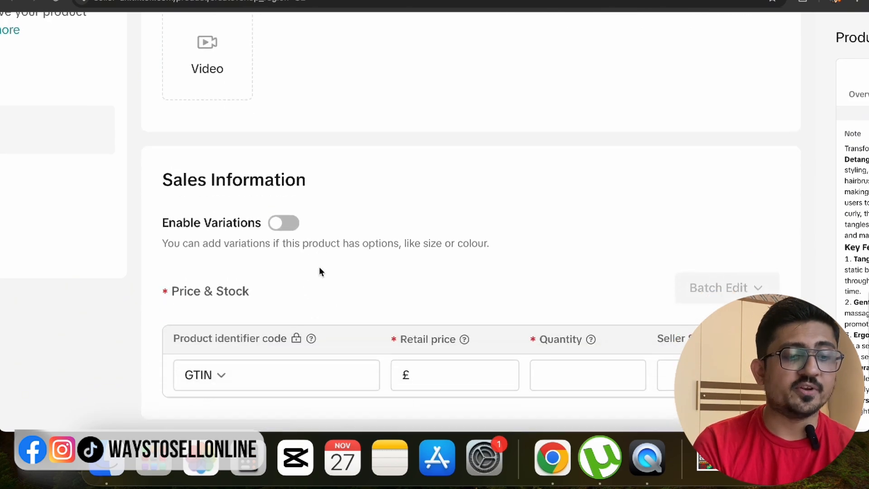
scroll(320, 268, "up", 3)
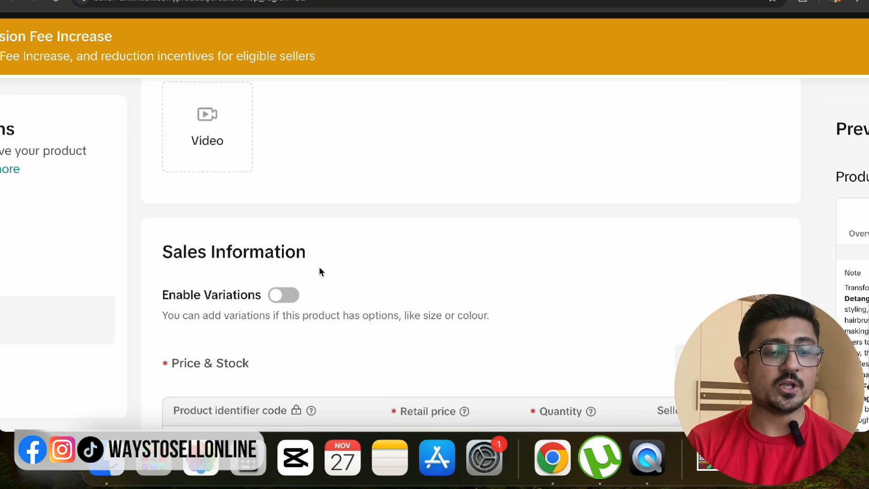
scroll(319, 270, "down", 3)
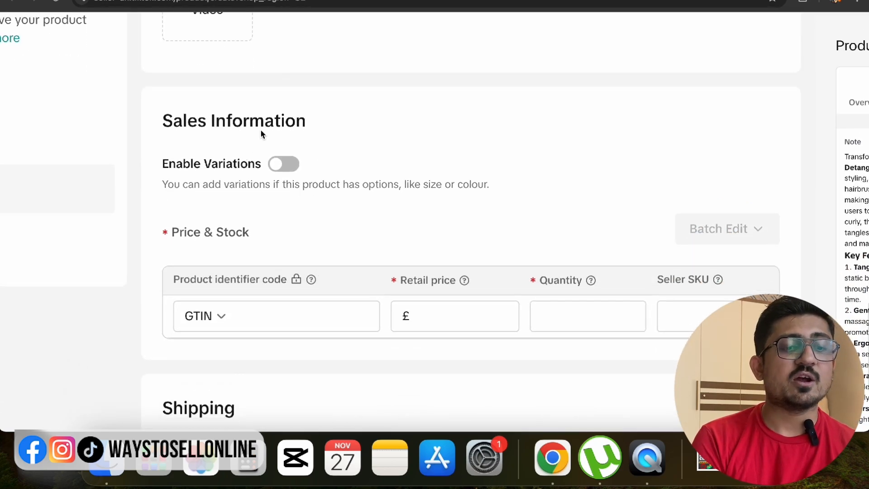
left_click(447, 319)
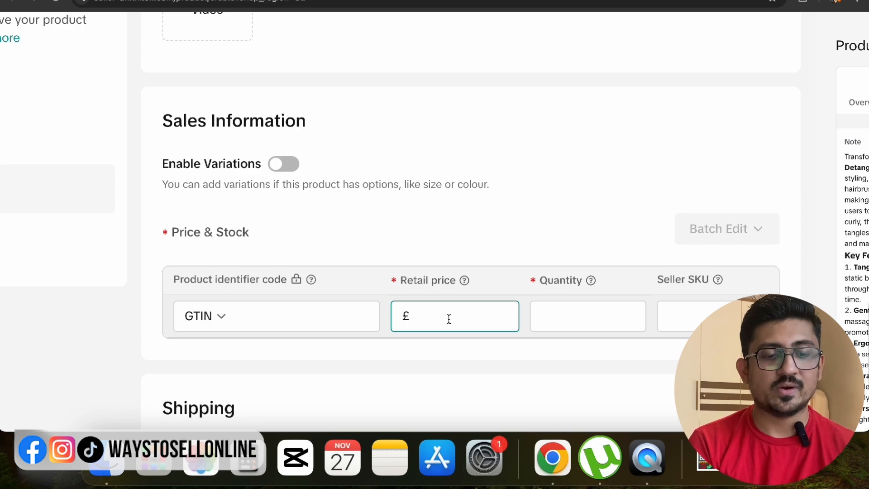
type("9.99")
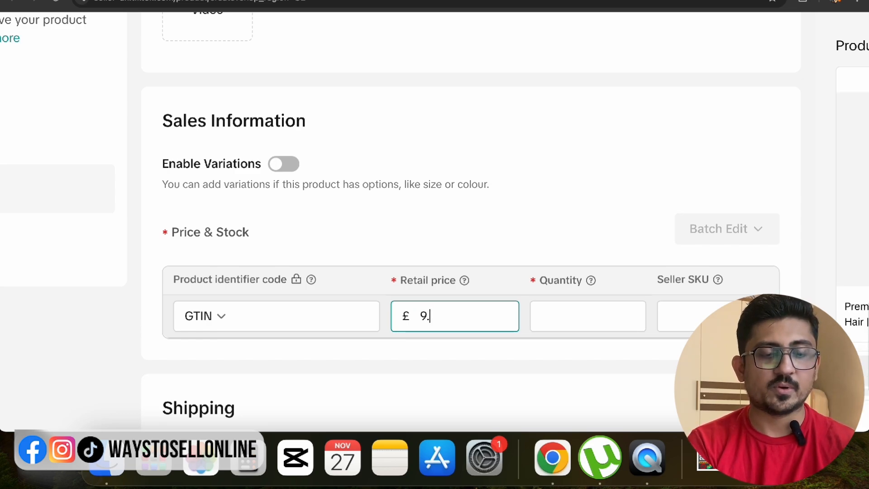
left_click(596, 308)
type("100")
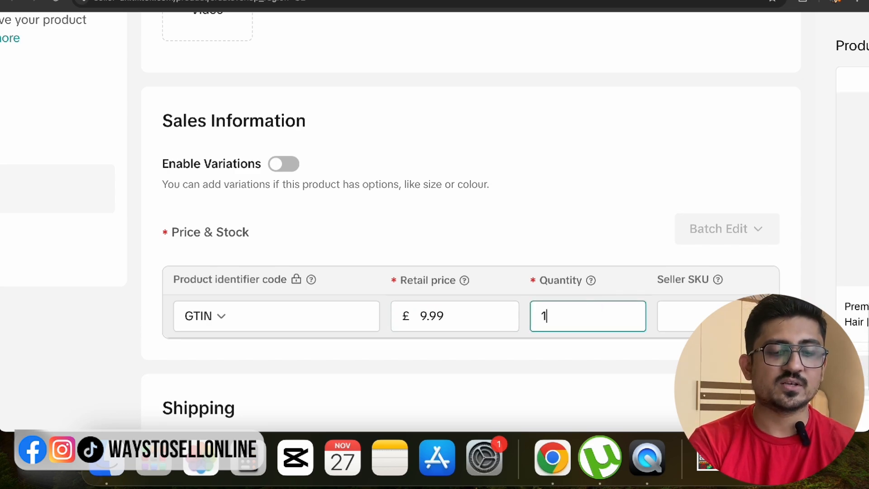
left_click(626, 212)
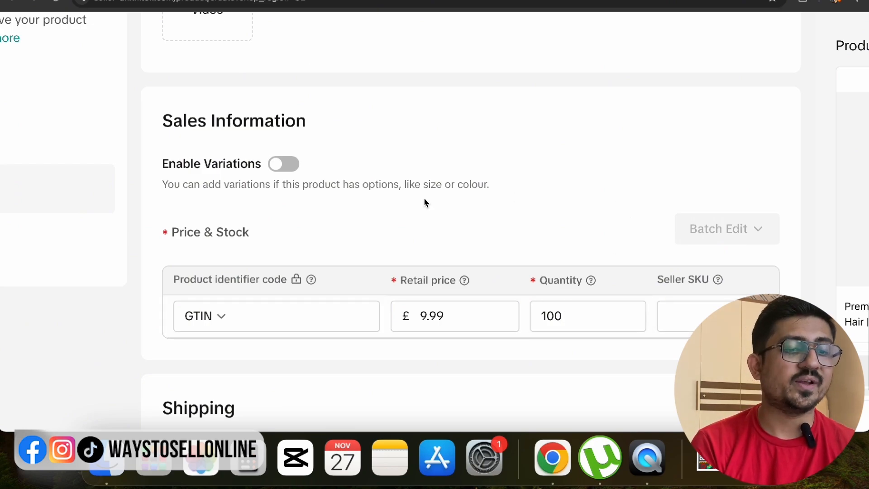
triple_click(199, 169)
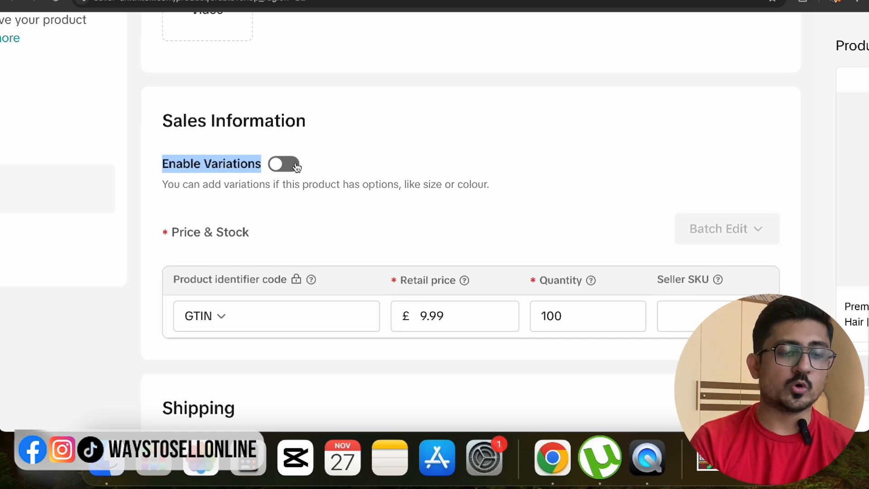
Enter a package weight of 500 grams and product dimensions of 12 cm height, 12 cm width and 12 cm length for shipping.
scroll(296, 168, "down", 5)
scroll(295, 163, "down", 2)
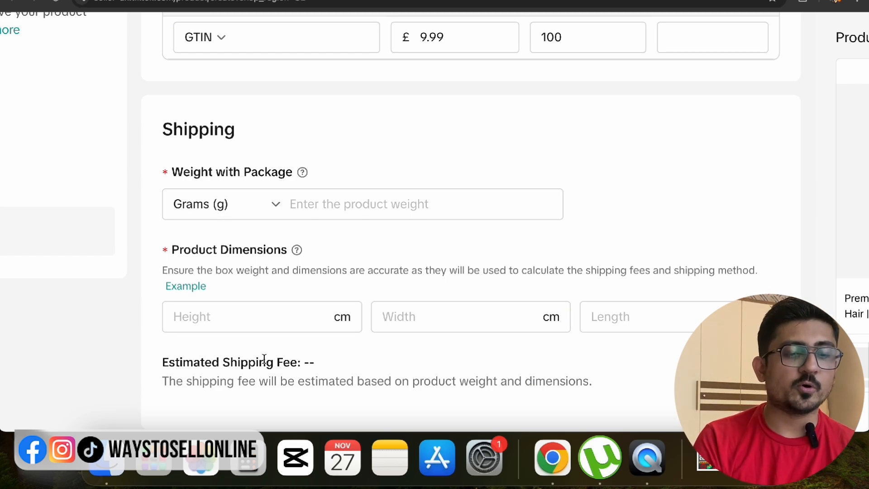
left_click(346, 210)
type("500")
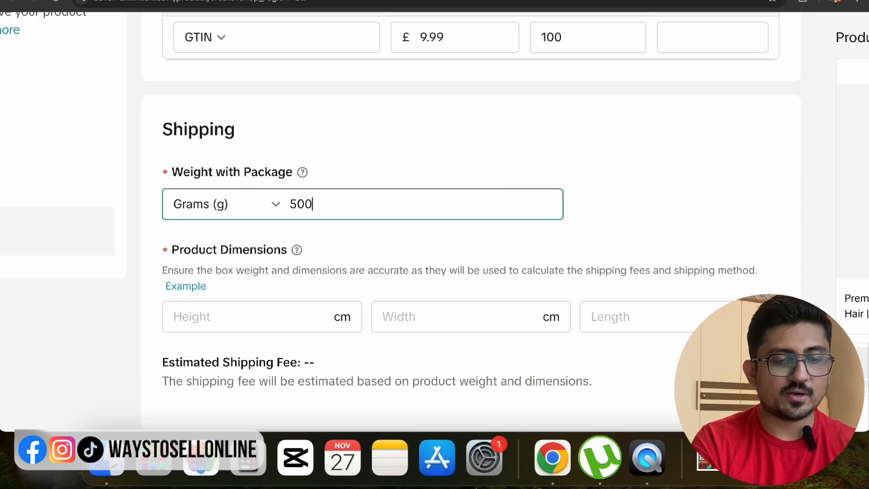
left_click(278, 307)
type("12")
left_click(471, 320)
type("12")
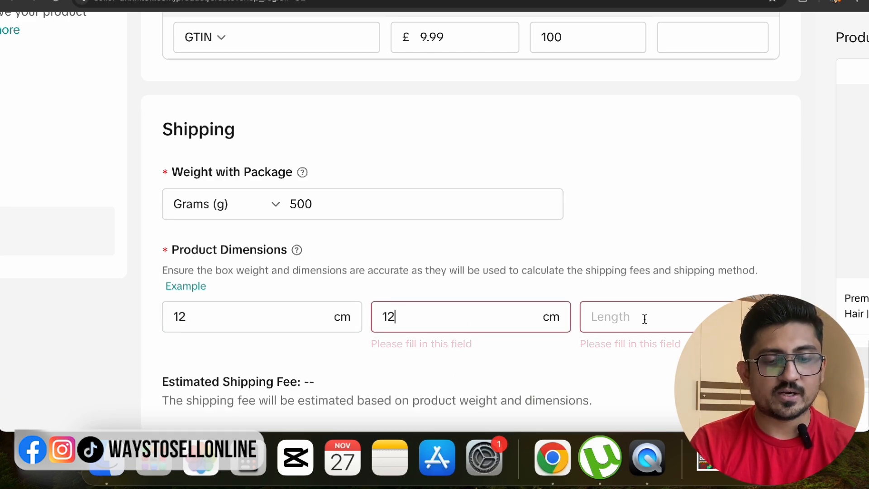
left_click(646, 316)
type("12")
left_click(727, 226)
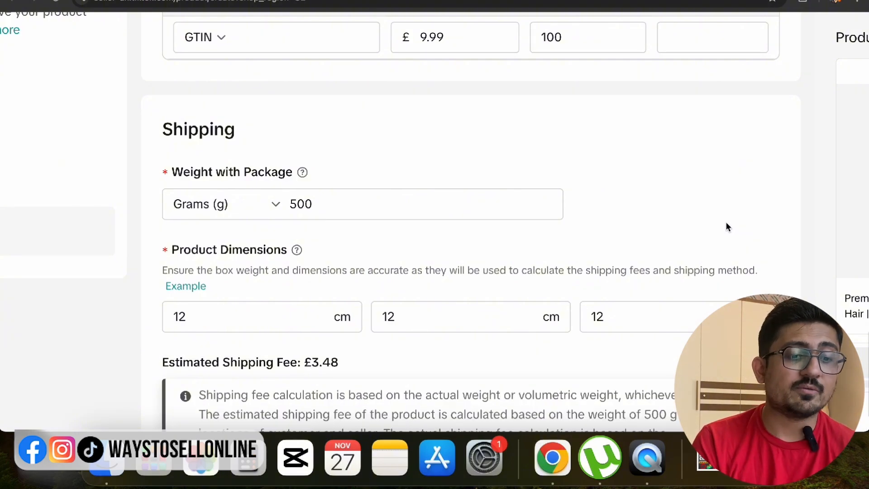
scroll(727, 226, "down", 3)
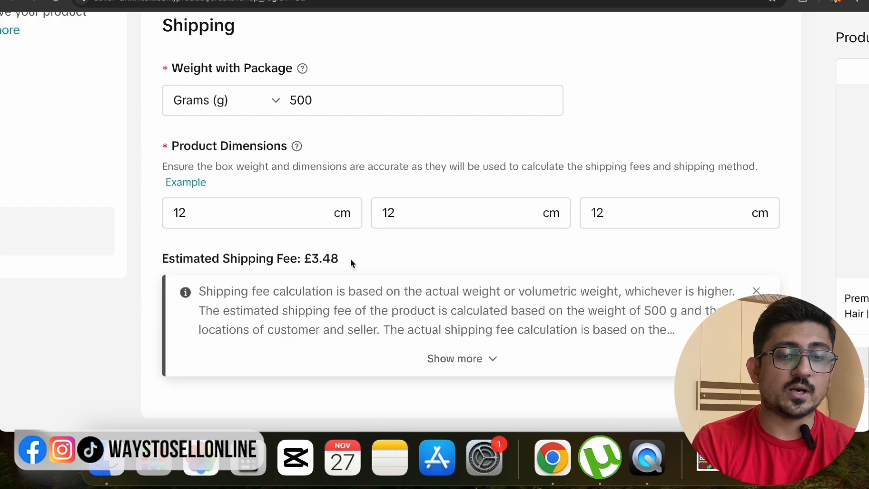
Review the hairbrush listing's product images, name, category, brand, attributes, description, and price and stock sections.
scroll(351, 263, "up", 15)
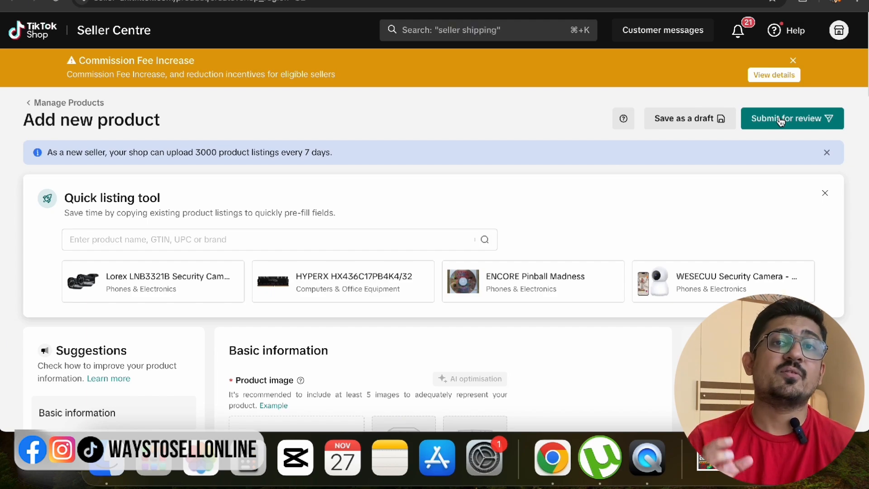
scroll(504, 284, "down", 8)
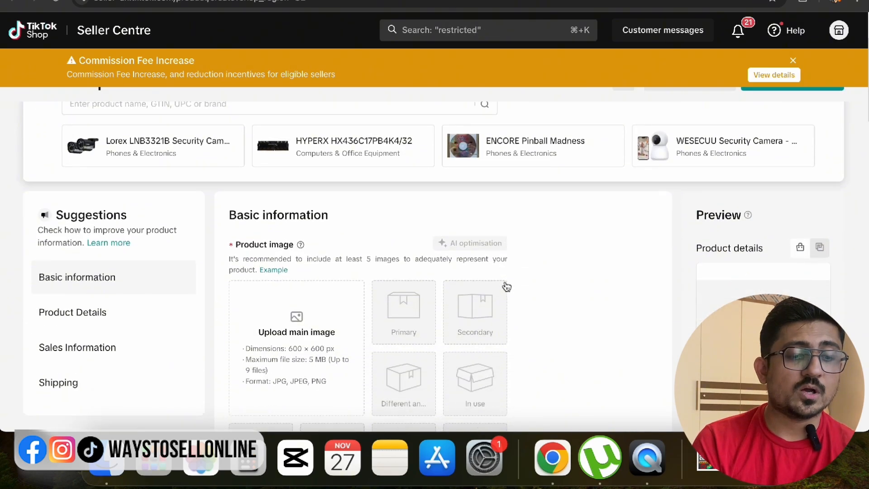
scroll(505, 284, "down", 6)
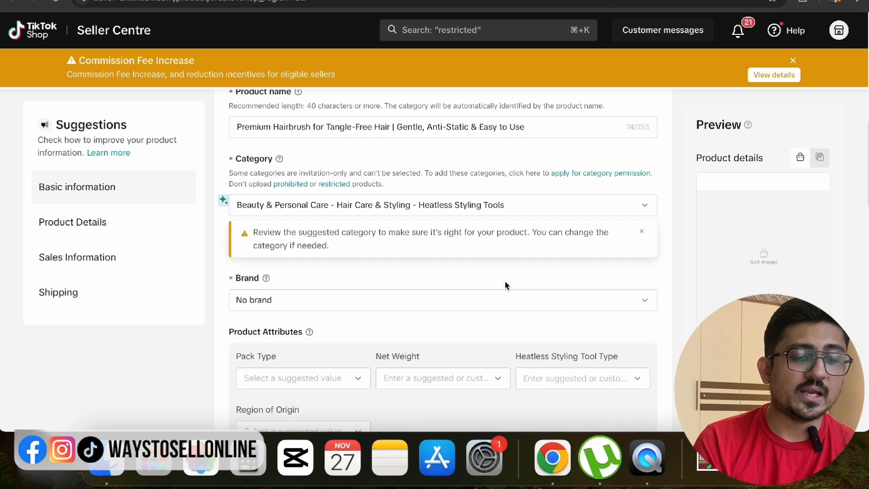
scroll(505, 285, "down", 2)
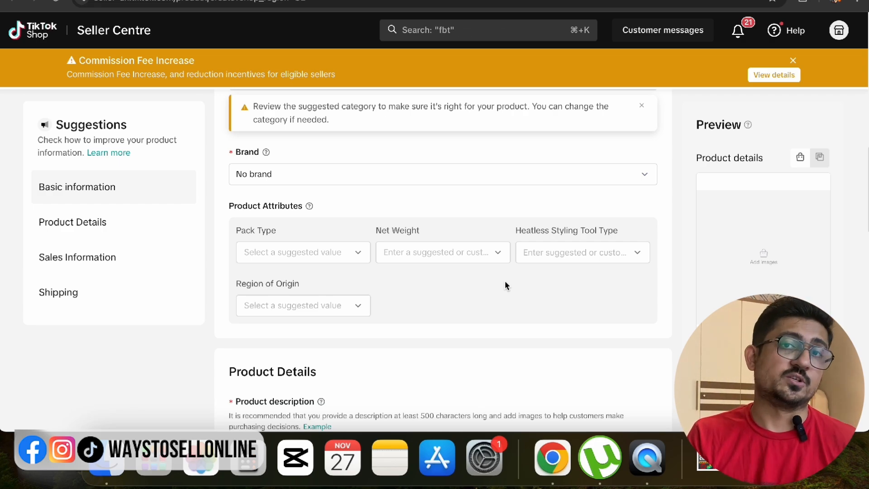
scroll(504, 280, "down", 15)
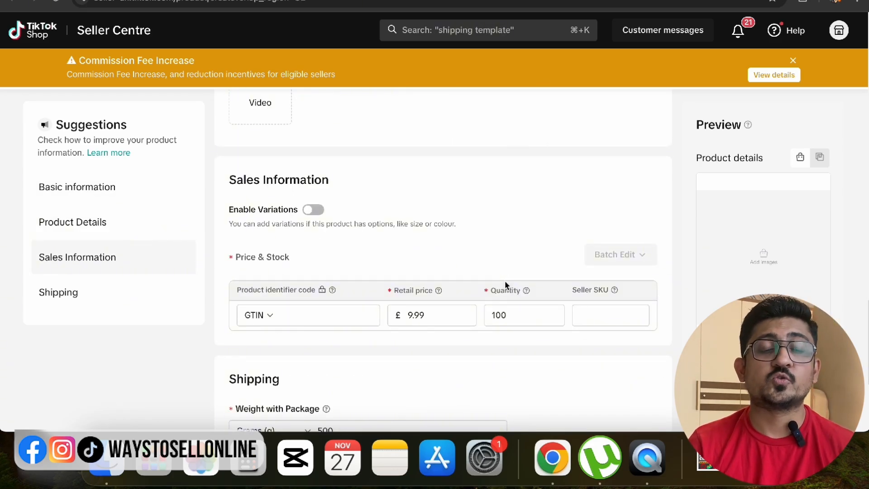
scroll(504, 281, "up", 15)
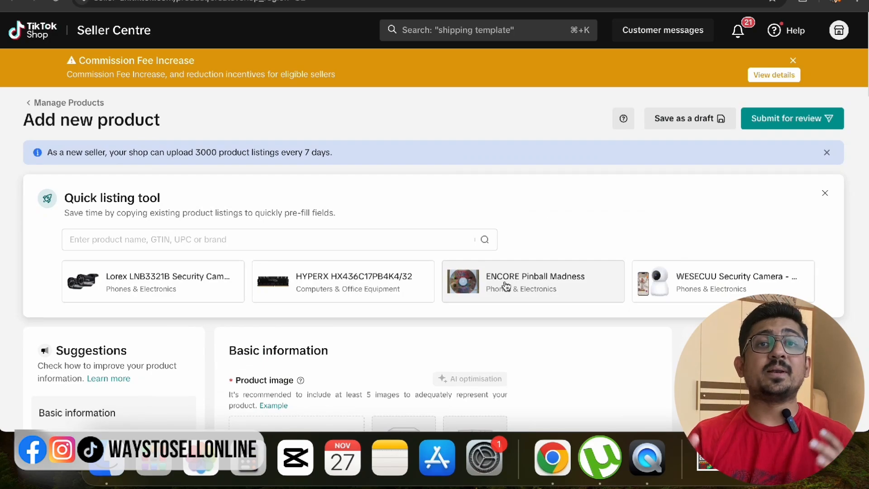